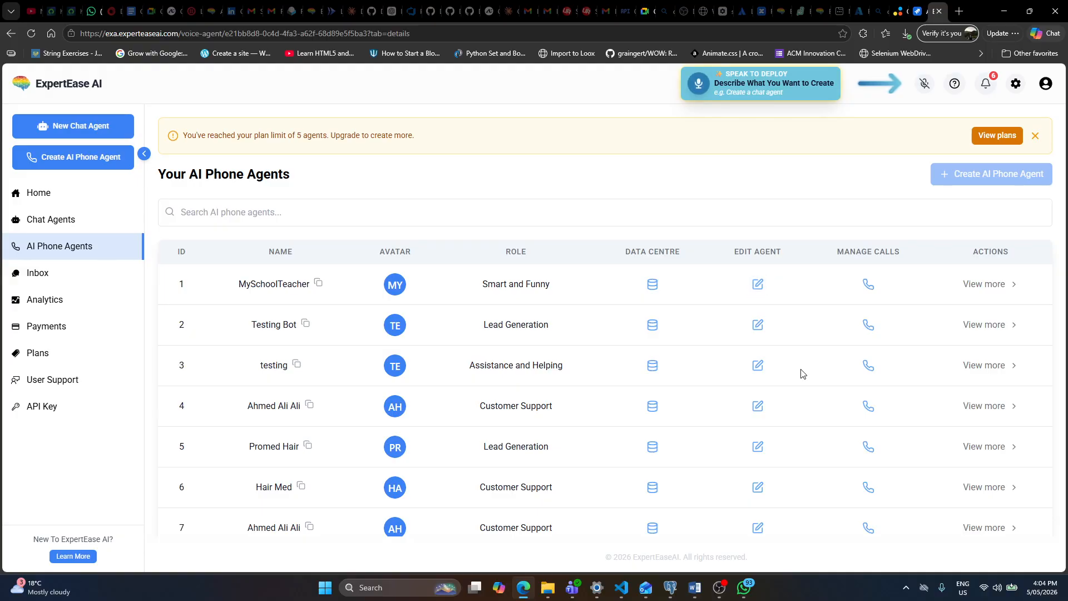
Start a new workflow from scratch for the MySchoolTeacher phone agent and preview it in the visual view
left_click(757, 283)
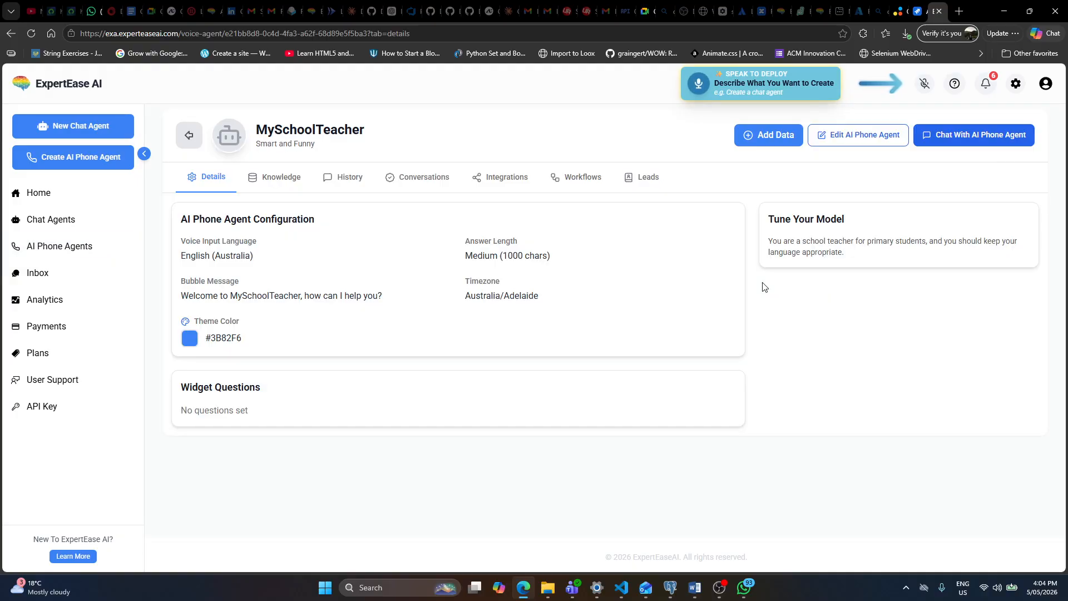
left_click(574, 182)
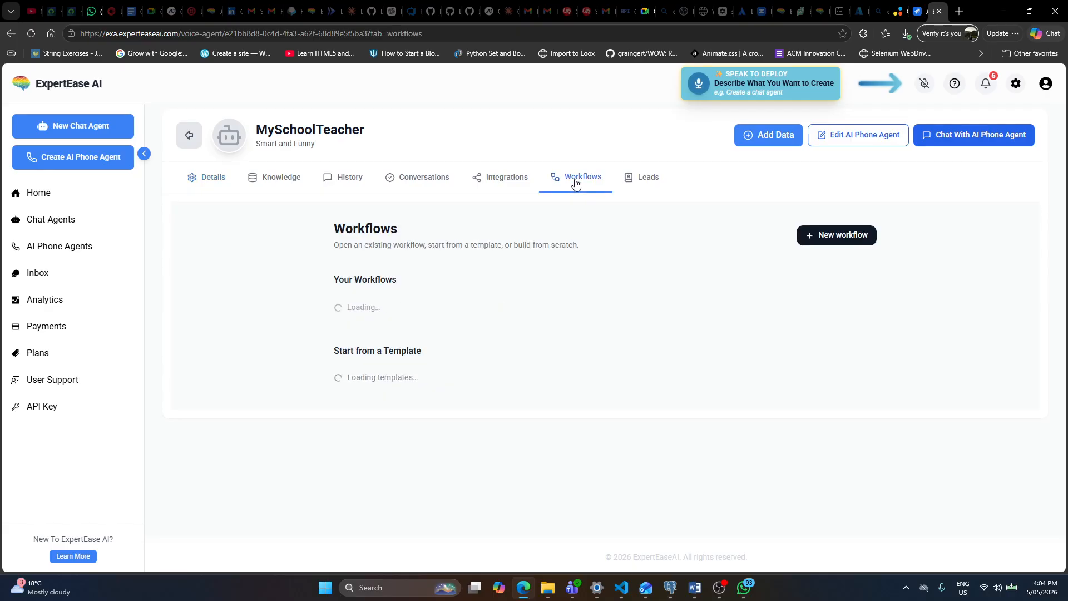
left_click(825, 236)
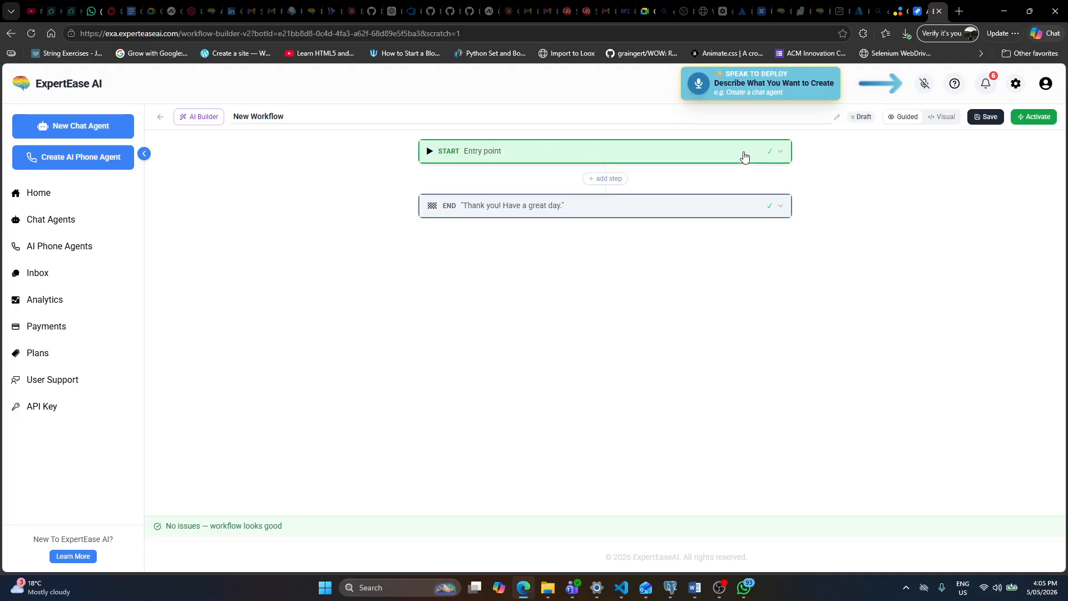
left_click(942, 117)
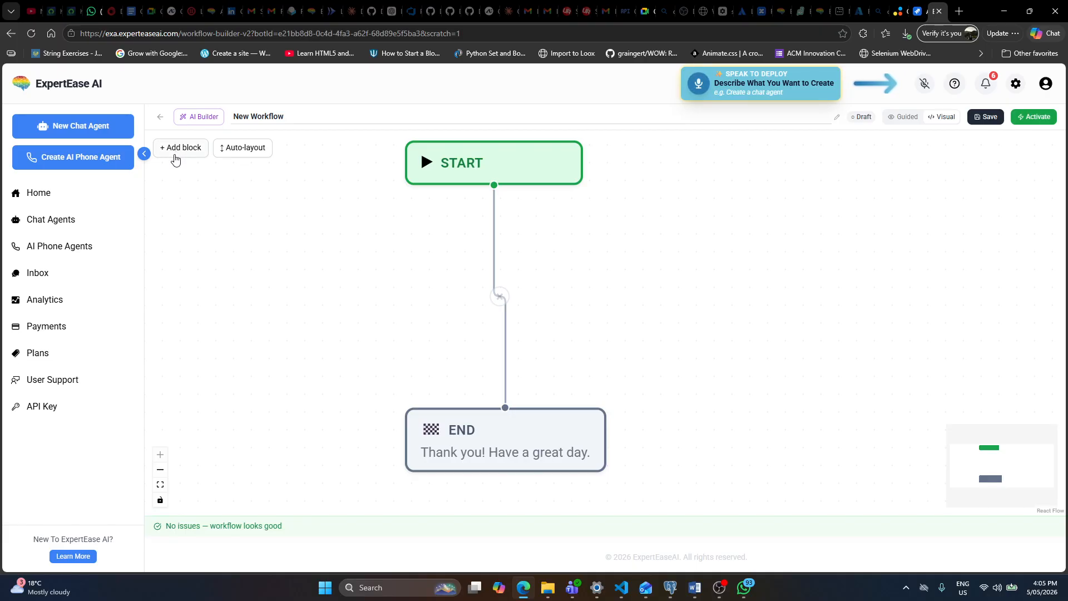
left_click(916, 120)
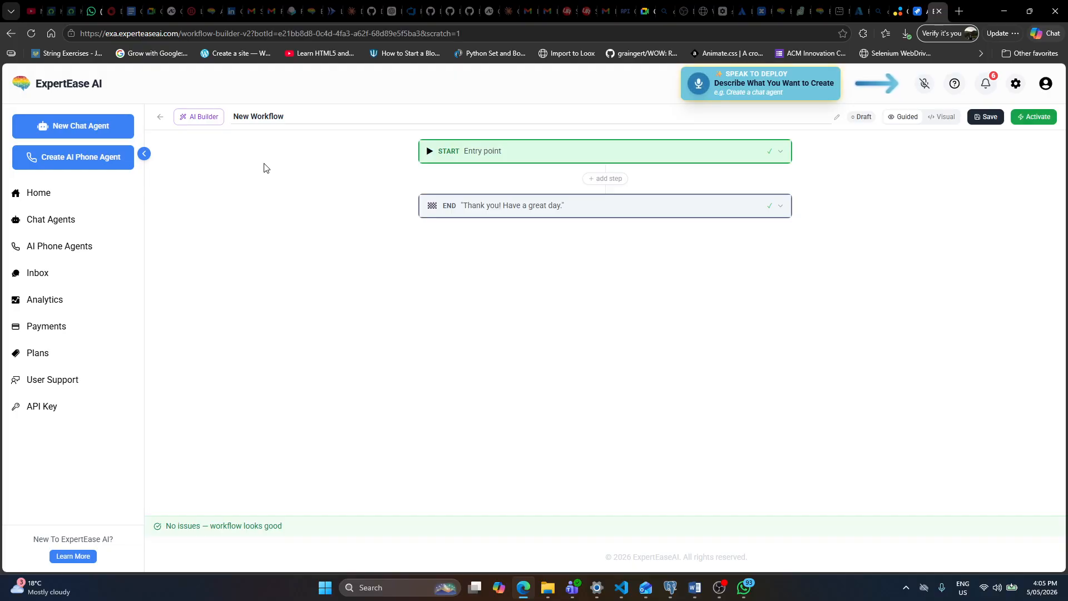
Begin an AI Builder prompt for a workflow that will ask for users name and capture their phone number via a phone number tool
left_click(216, 118)
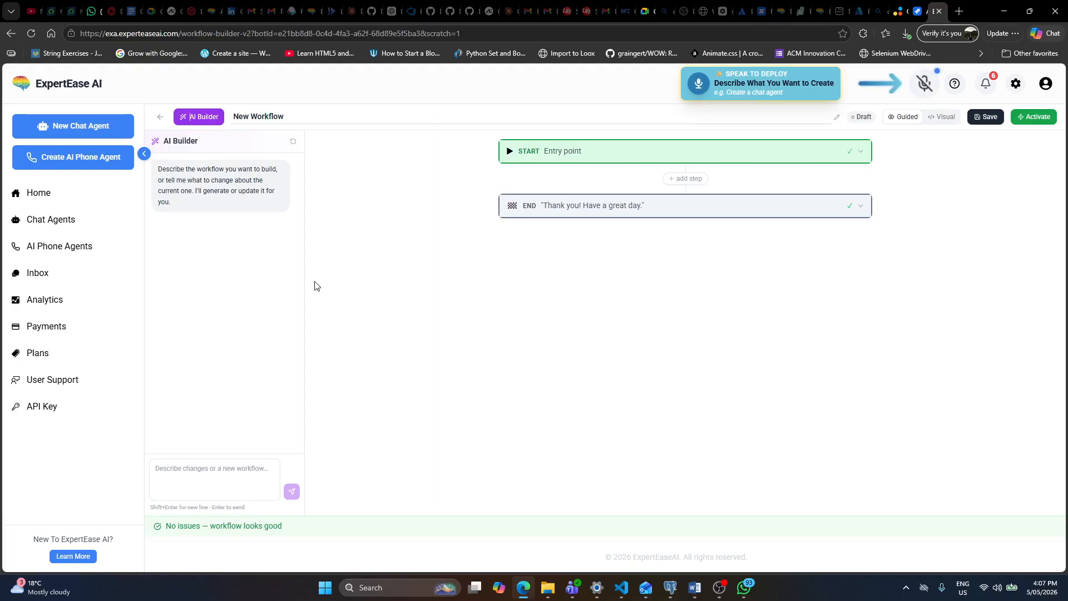
left_click(215, 485)
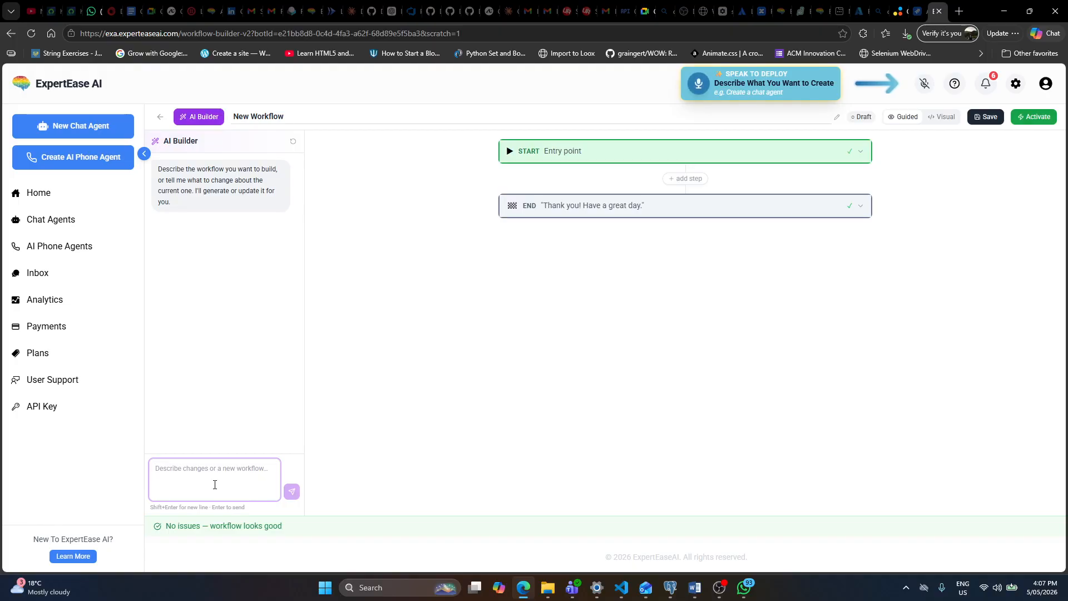
type("Create me a")
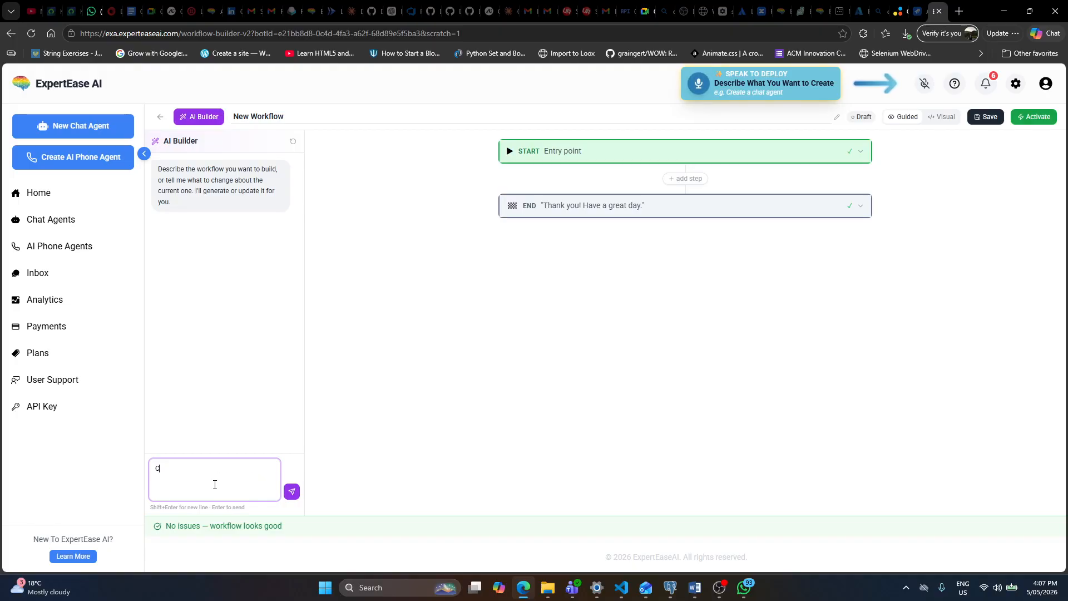
type(" workflow that will c")
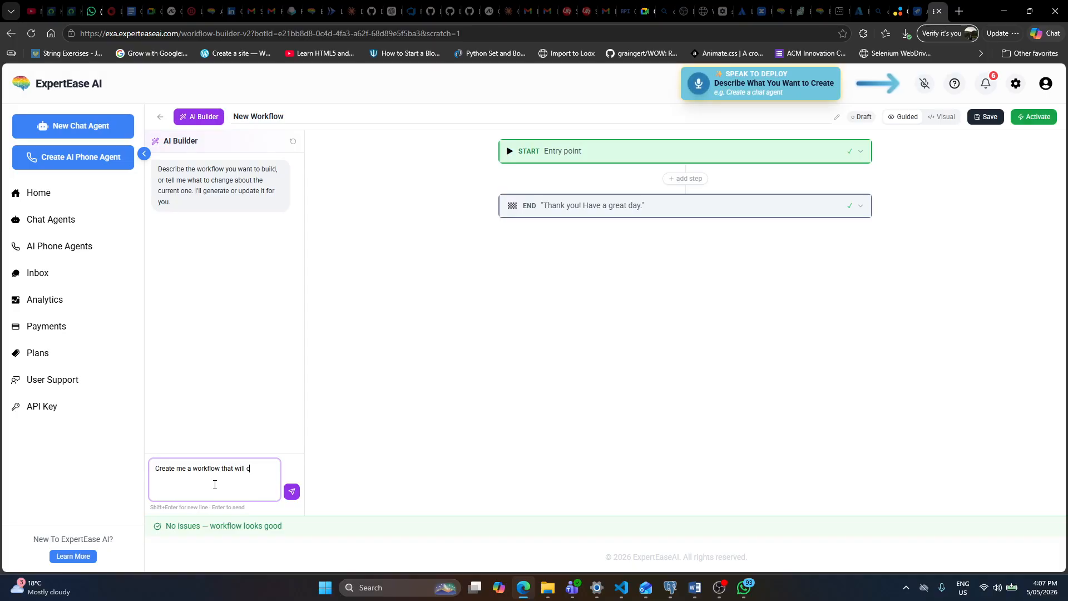
type("sk for user name")
key("BackSpace")
key("BackSpace")
type("ers'")
type(" name,")
type(" capture their ")
type("phone number v")
type("ia a")
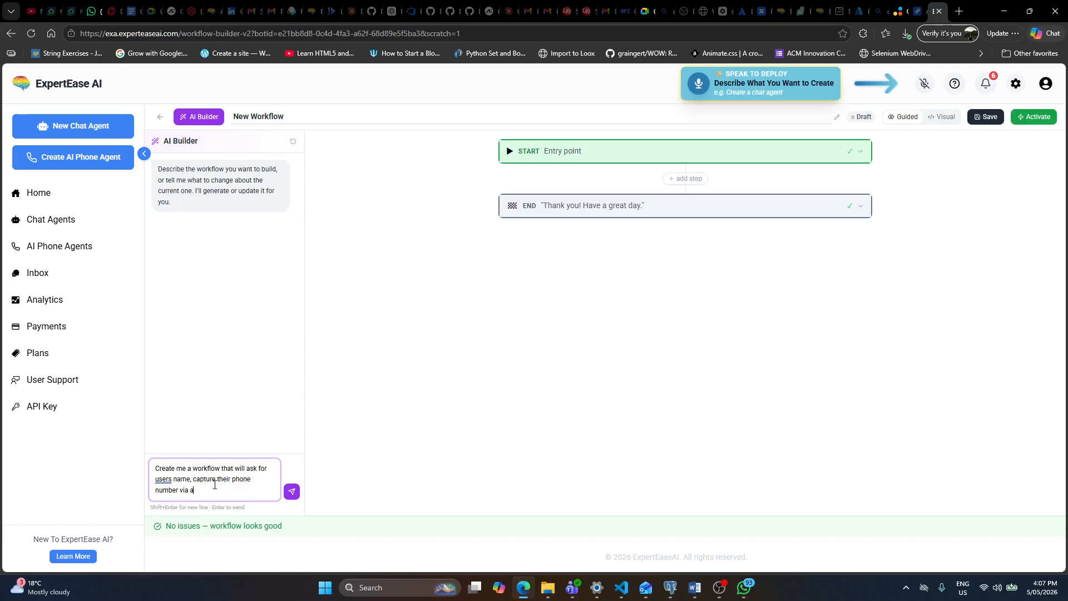
type(" phone number to")
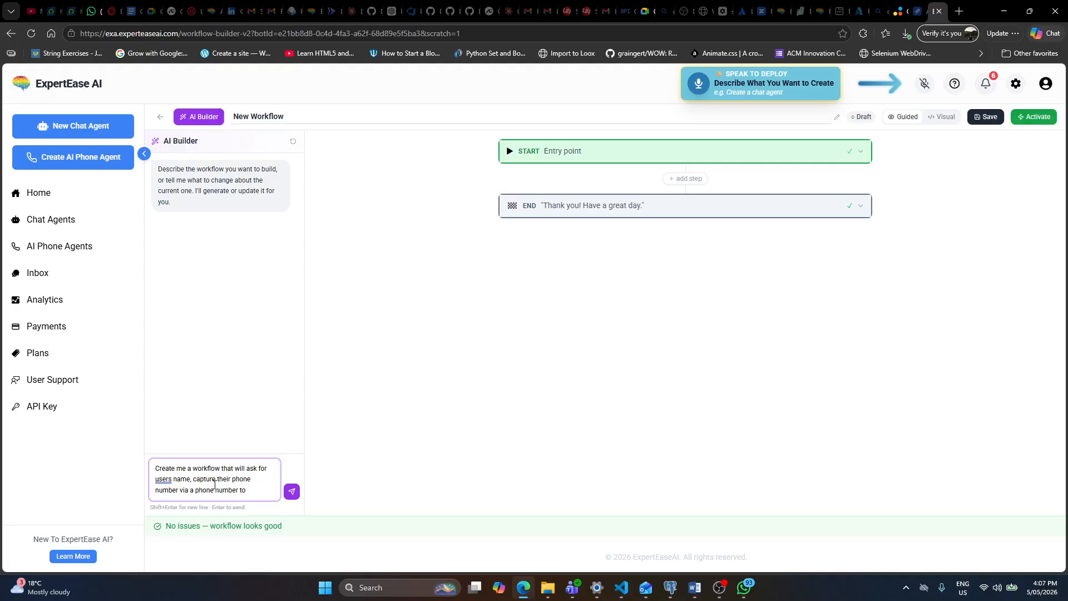
Extend the prompt with "then ask for their email and validate that email and see if it is right or wrong."
type("ol, then ask for the")
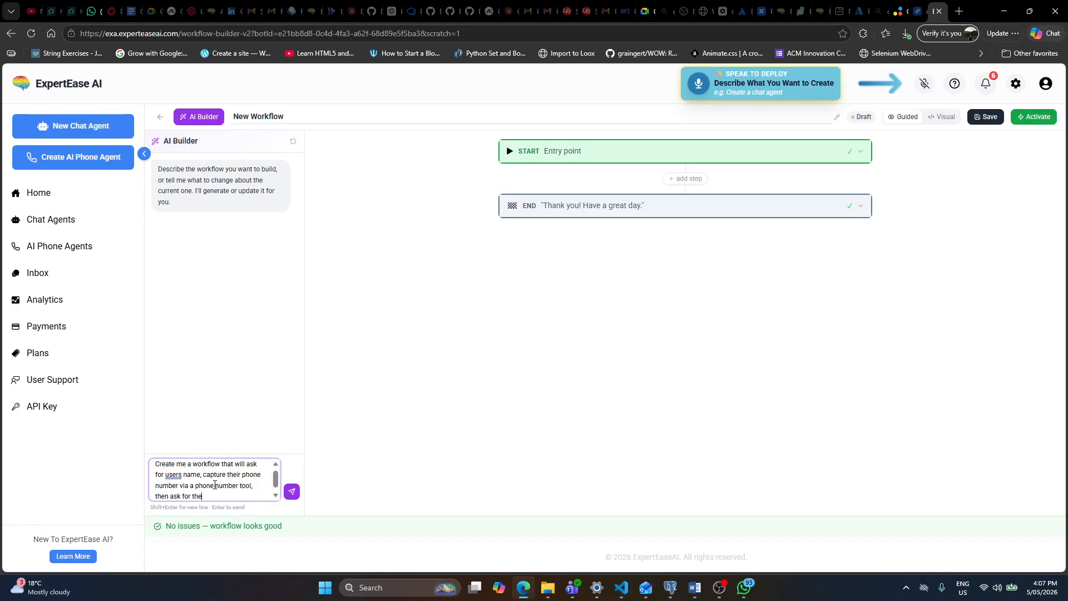
type("ir email and validate th")
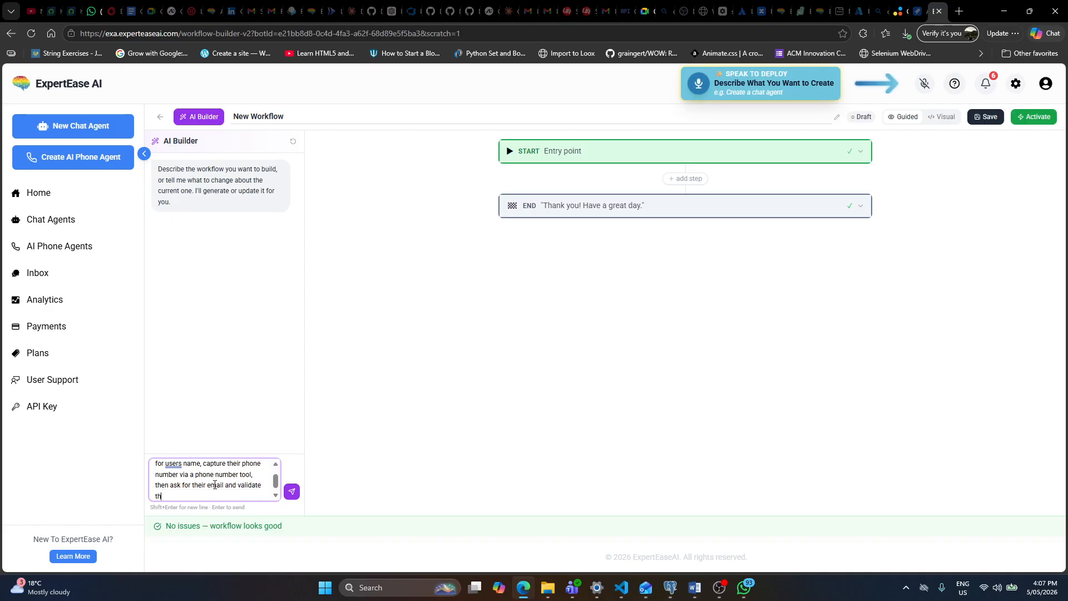
type("at email")
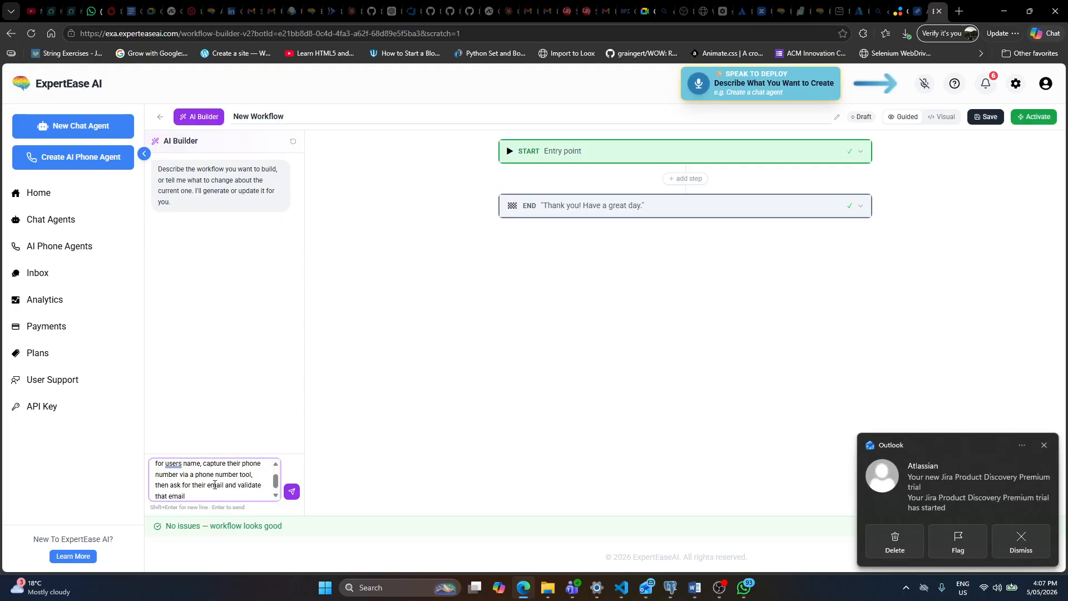
type(" is")
left_click(1044, 447)
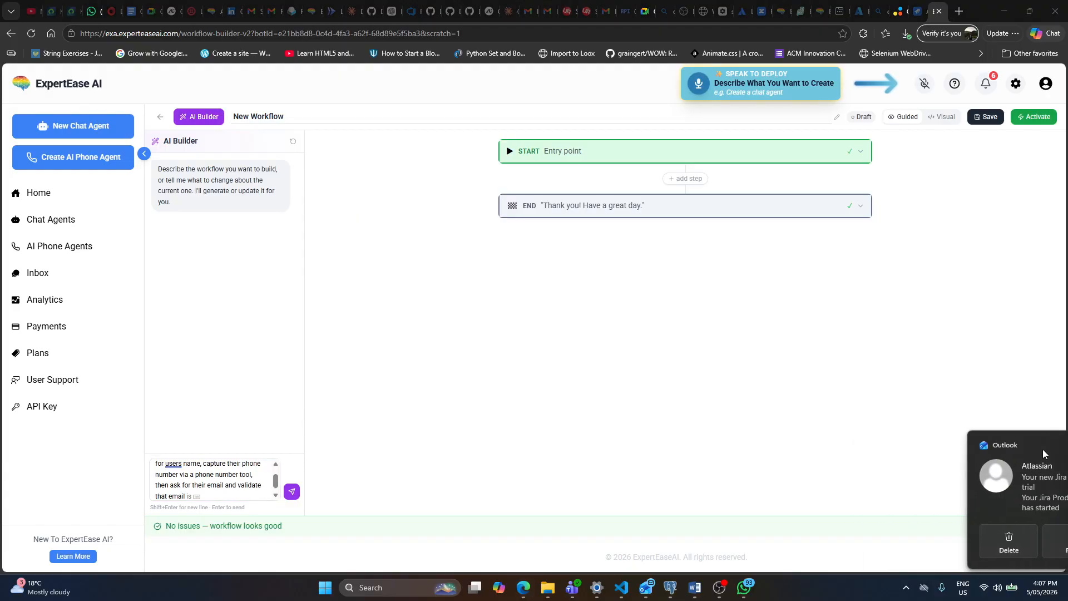
left_click(210, 498)
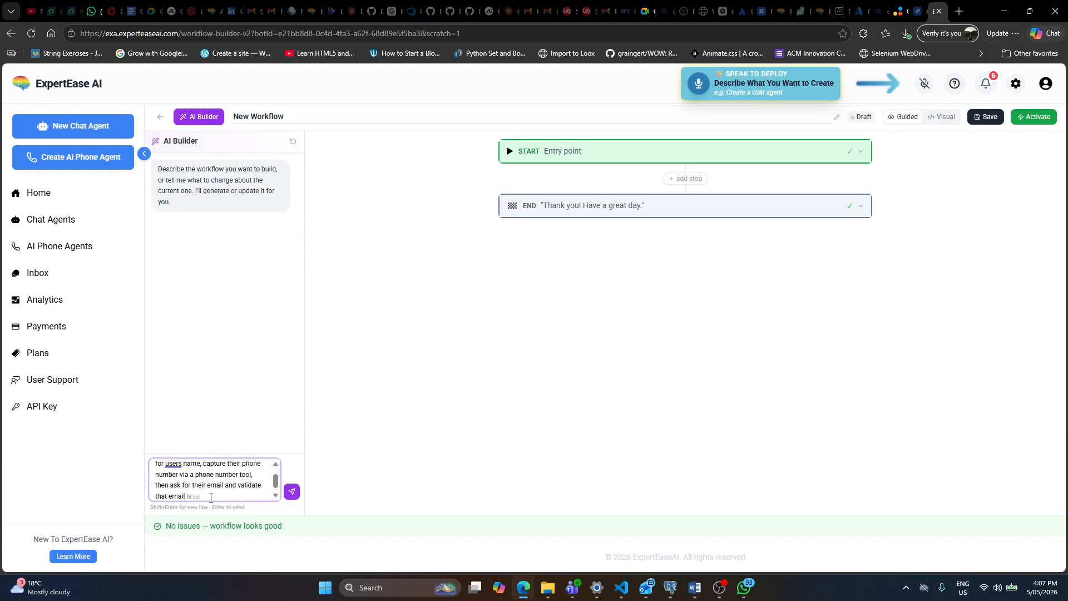
type("base")
key("BackSpace")
key("BackSpace")
key("BackSpace")
type("and")
type(" see")
type(" if tis")
type("is right ")
type("or wrong.")
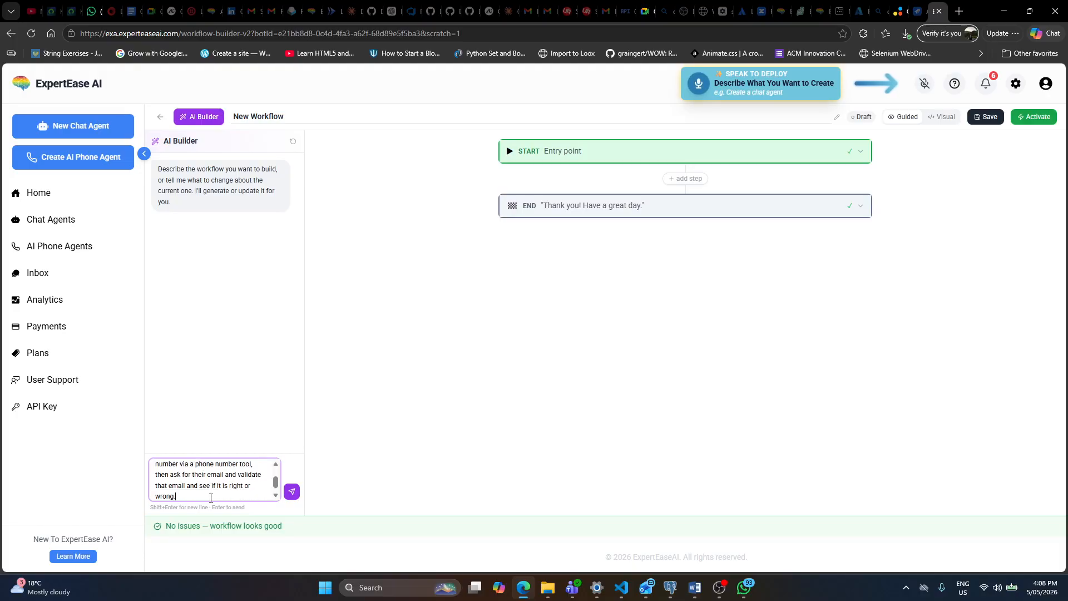
Add to the prompt that a wrong email loops back and asks again, while a right one moves onto the next step
type(" If wrong then w")
key("BackSpace")
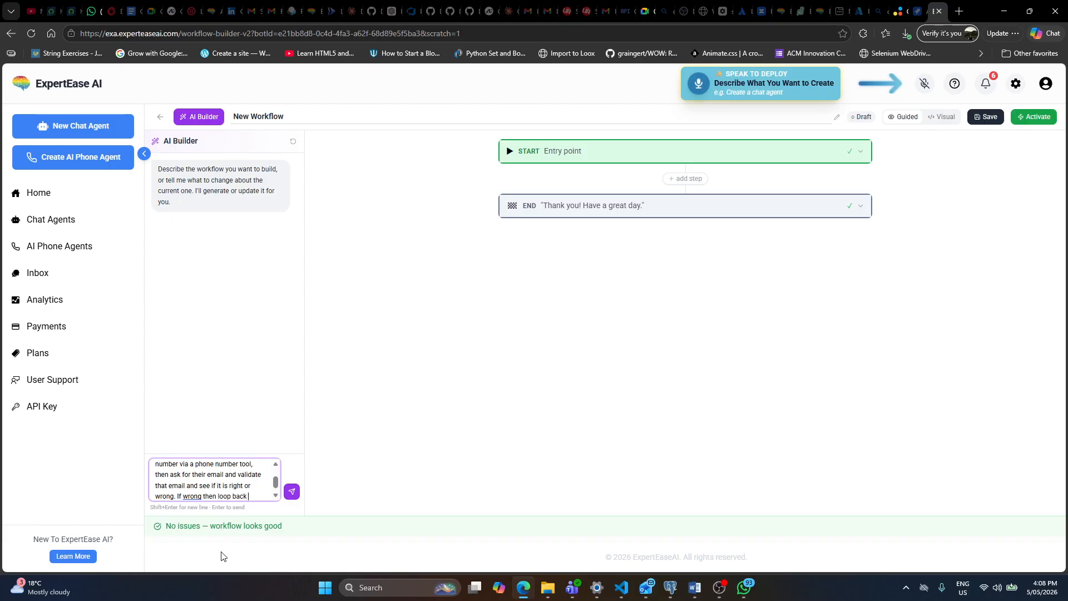
type("sk again")
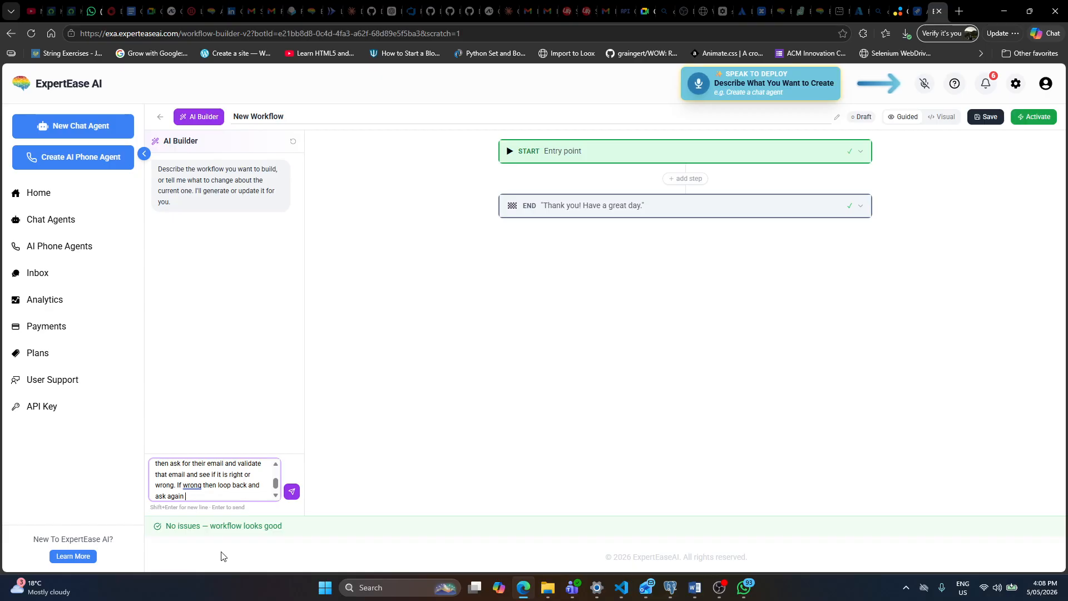
type(" or if it")
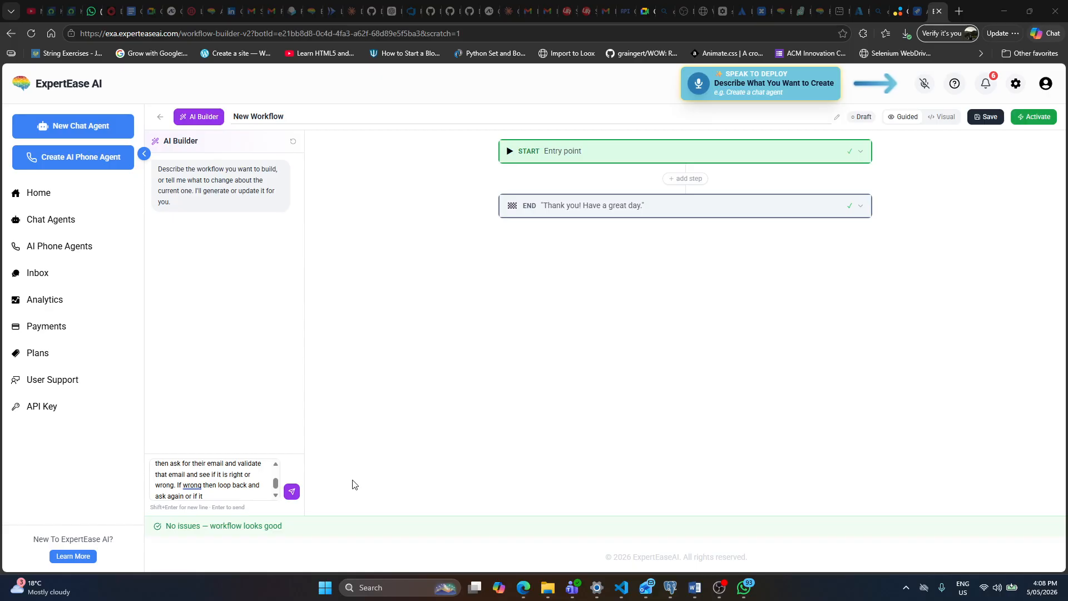
type(" is")
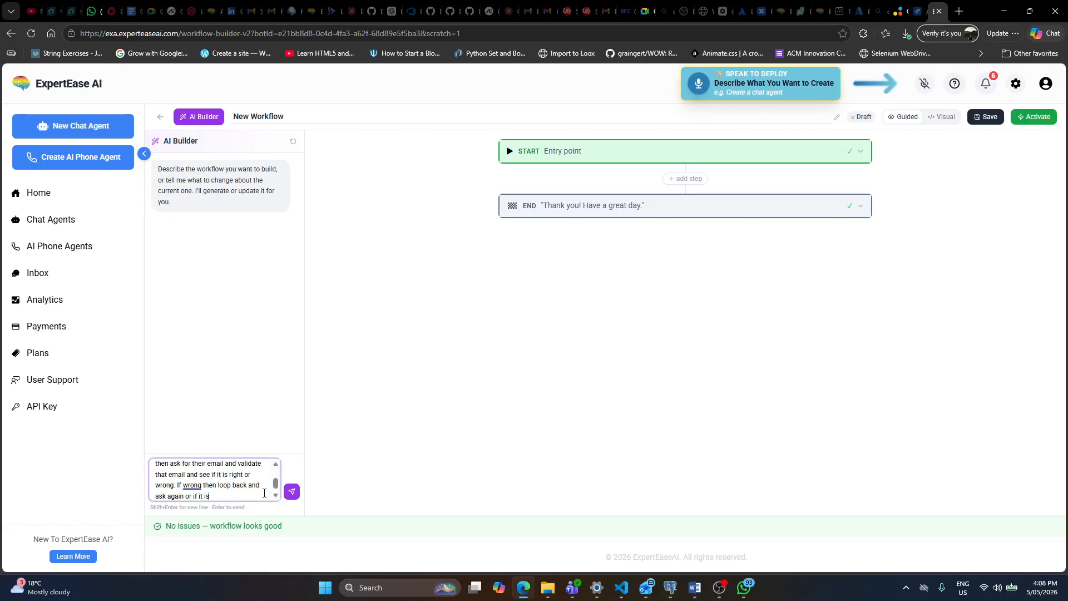
type(" right then move onto the next step that would be to")
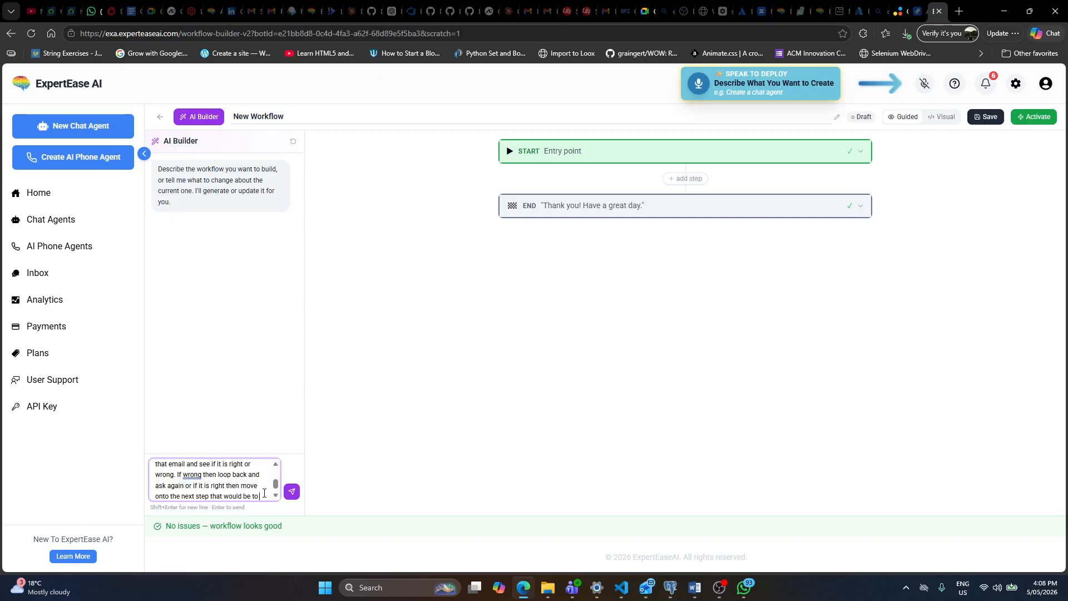
Finish the prompt with asking for email or phone call back contact, creating a zoho desk ticket and ending the flow, and submit it
type(" ask them if they want to be ")
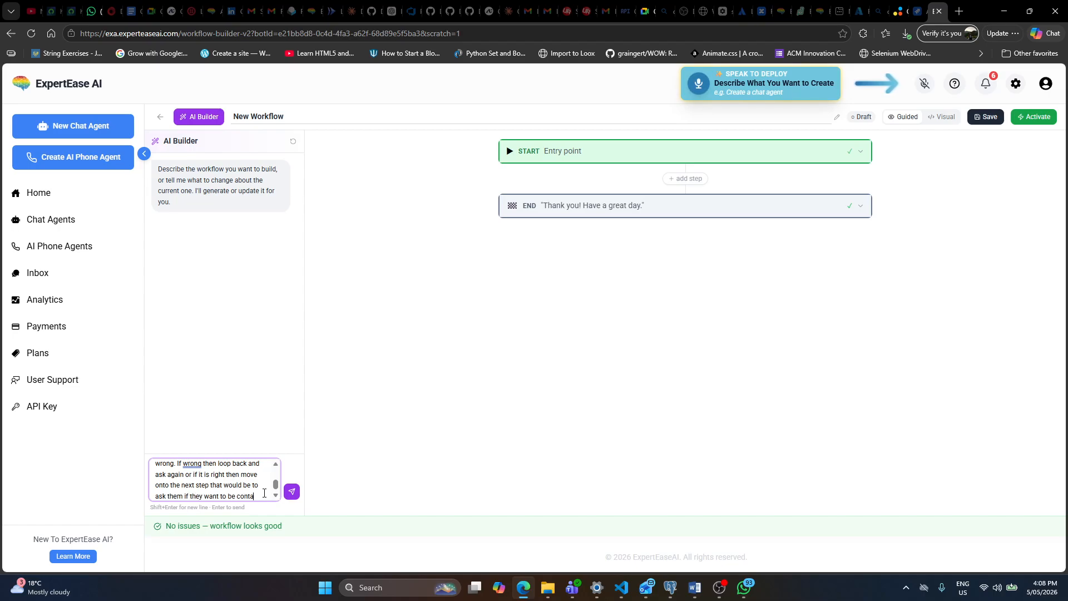
type("contac")
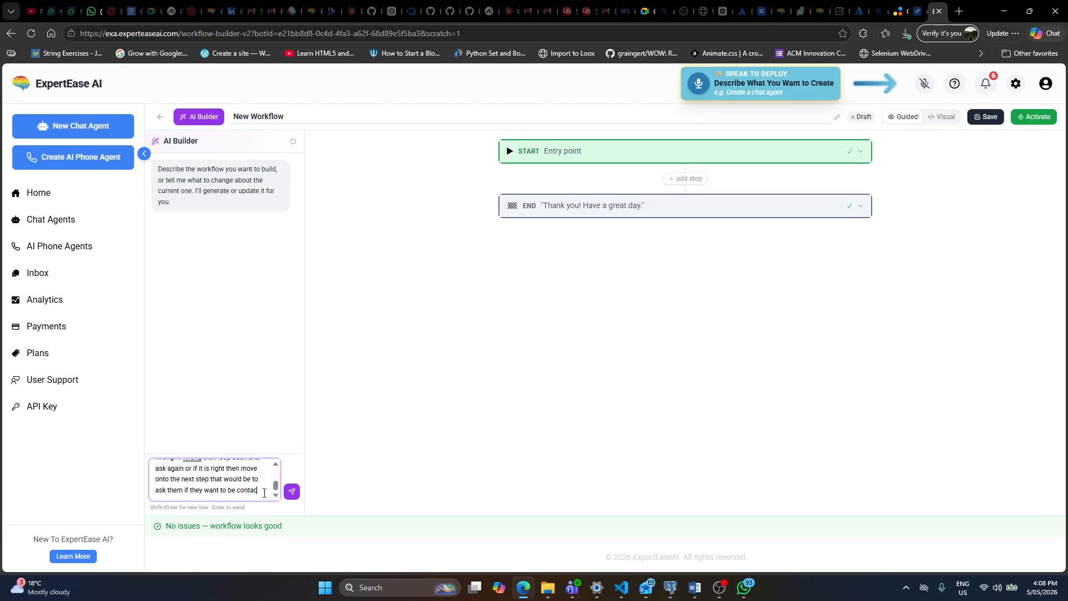
type("ted via email or phone call ")
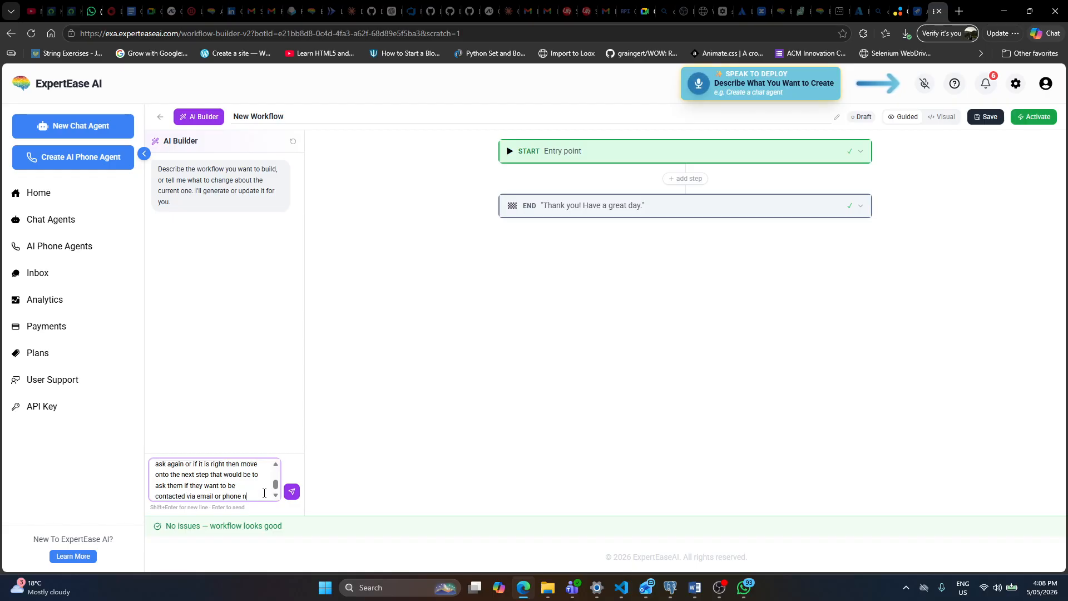
type("back")
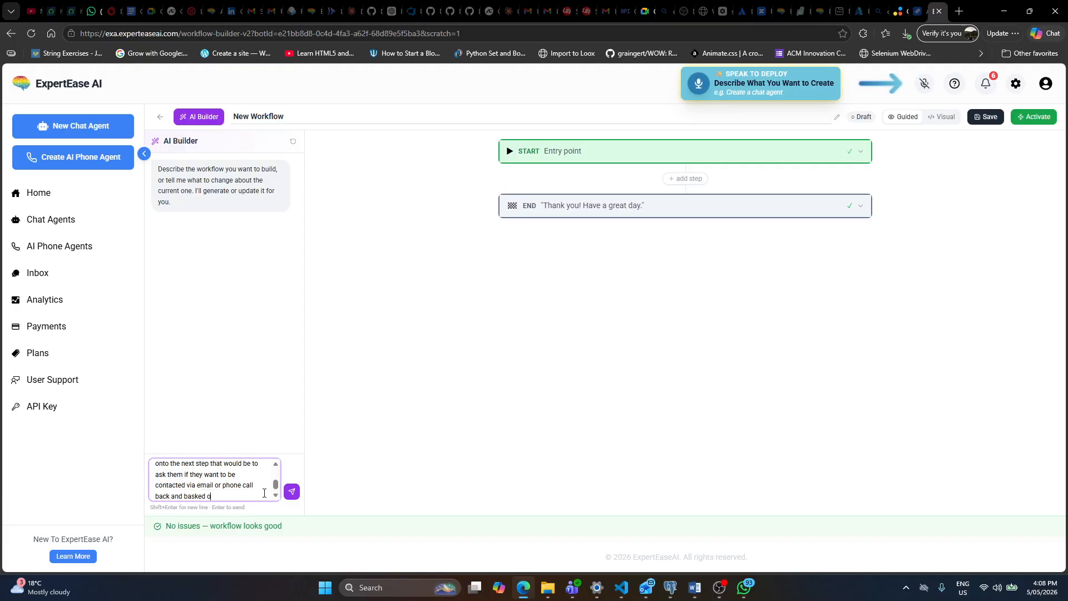
type(" and based on the answer create a zoho desk ticket and the")
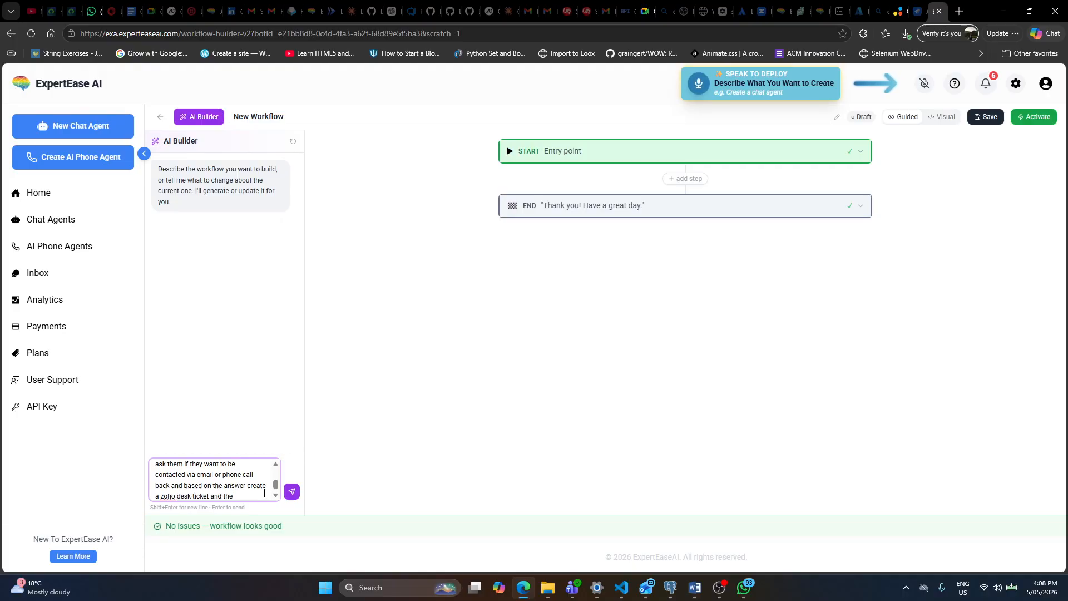
type("n end the flow")
key("Return")
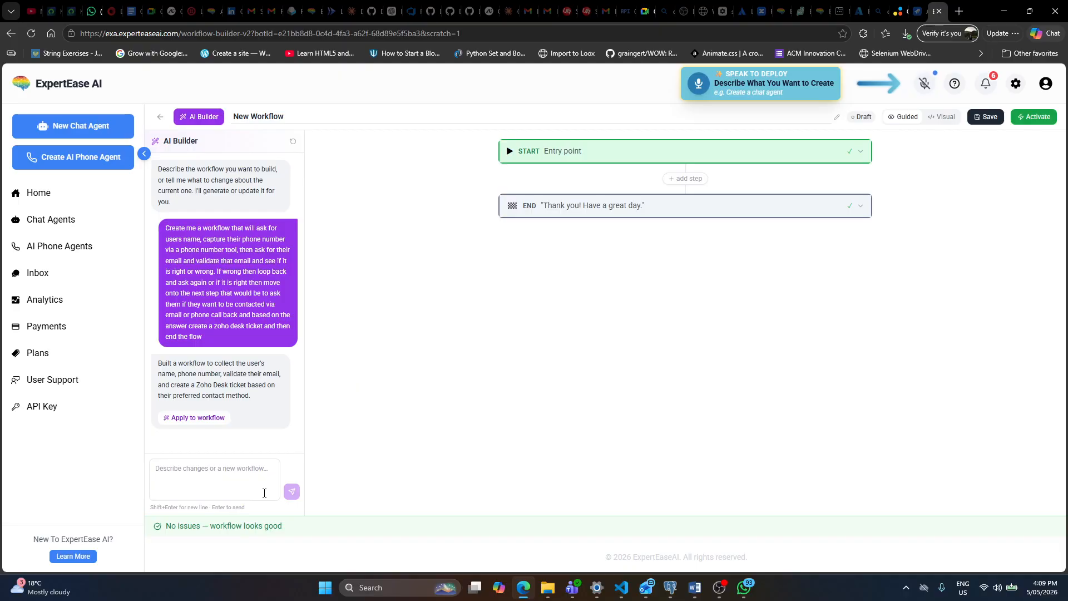
Apply the AI-generated workflow and display it enlarged in the visual view
left_click(191, 418)
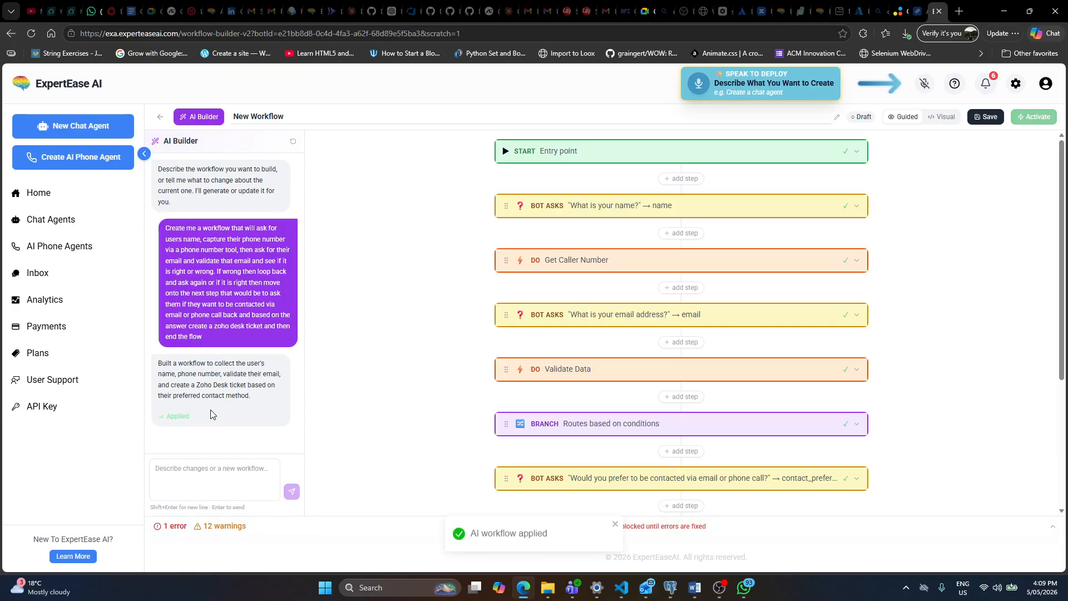
left_click(954, 118)
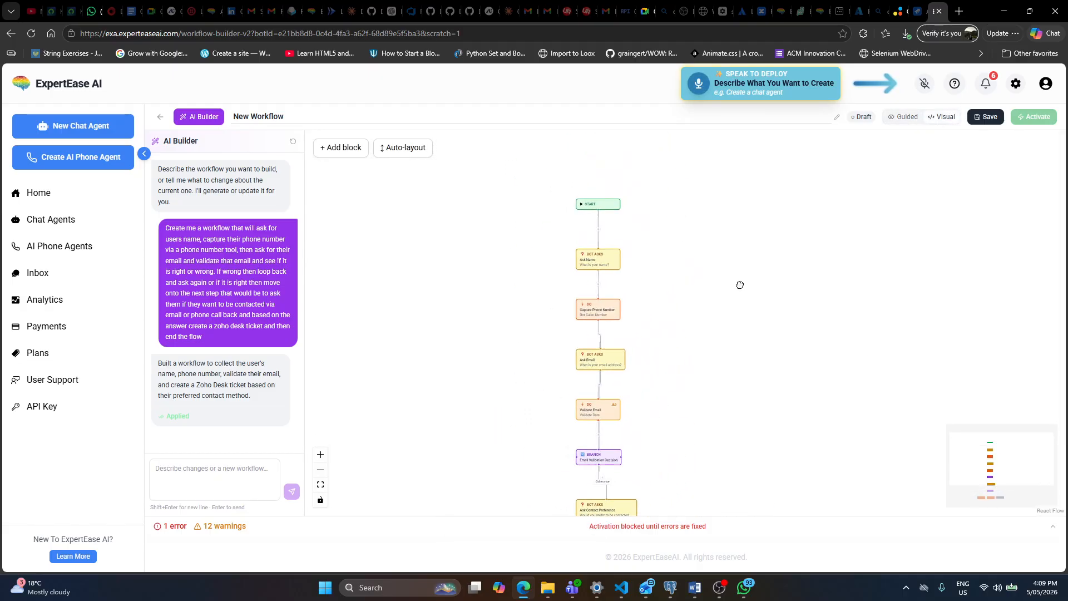
left_click(320, 455)
left_click(320, 454)
left_click(320, 455)
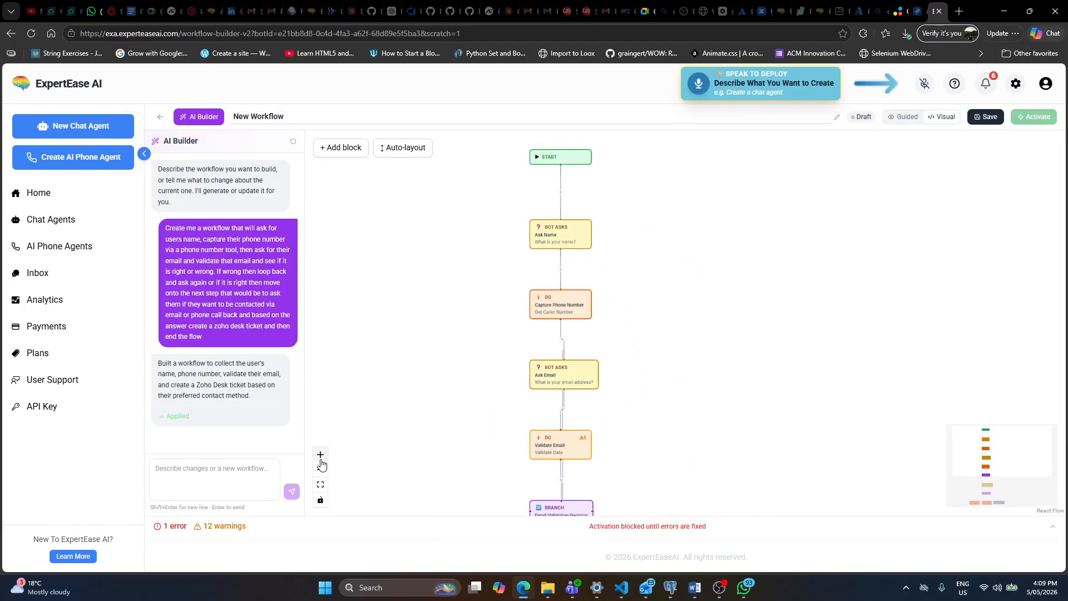
Move the Ask Name, Capture Phone Number and Ask Email blocks to the left of the flow's main line
left_click_drag(542, 221, 449, 221)
left_click_drag(565, 293, 481, 289)
left_click_drag(527, 362, 439, 354)
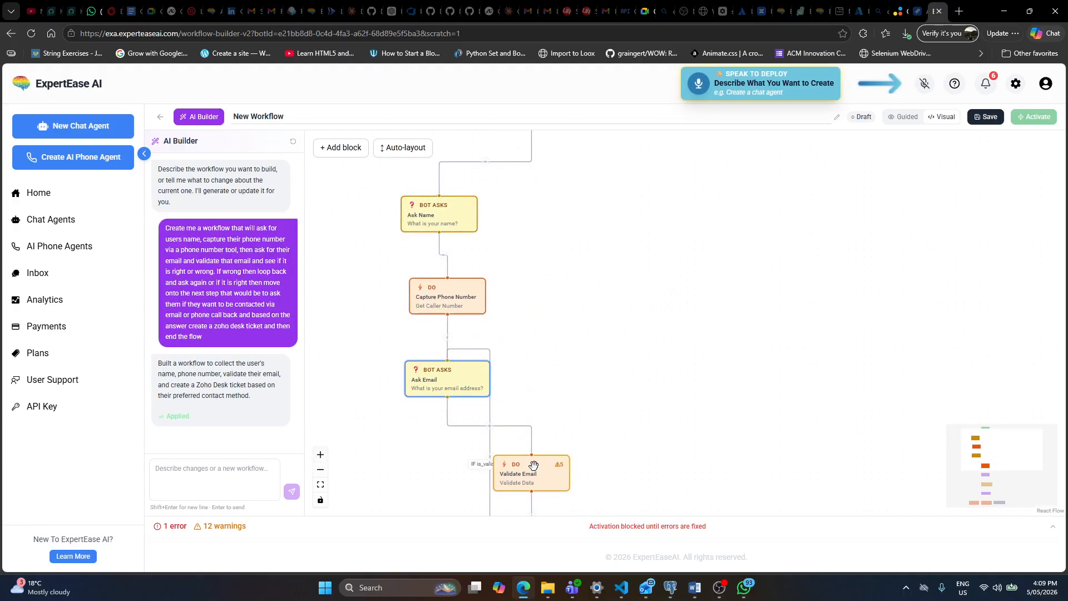
Move the Validate Email and Email Validation Decision blocks to the right to separate their connection lines
scroll(630, 325, "down", 5)
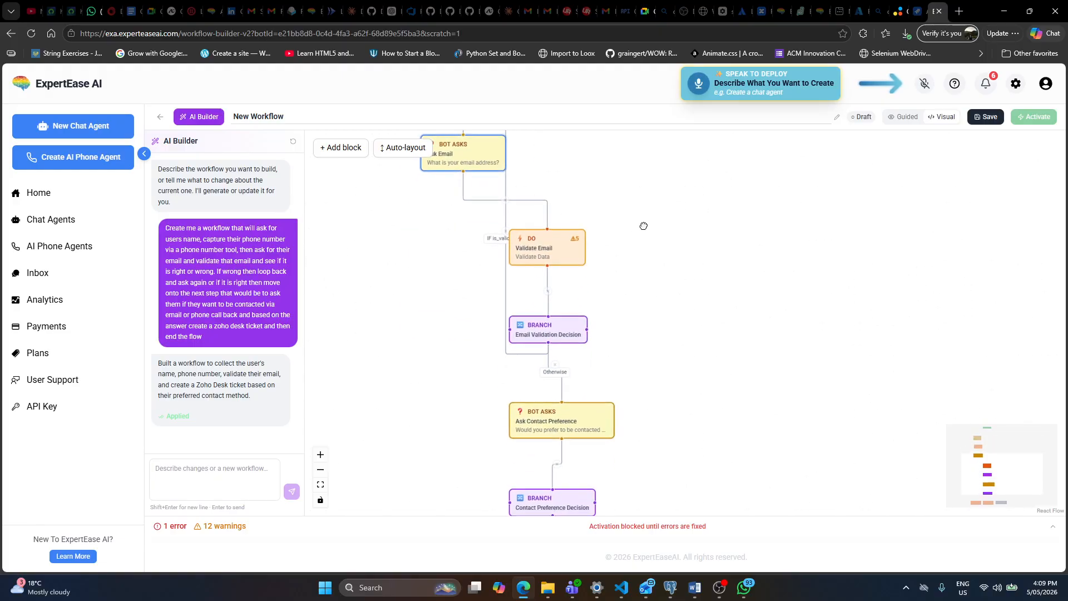
left_click_drag(558, 300, 612, 287)
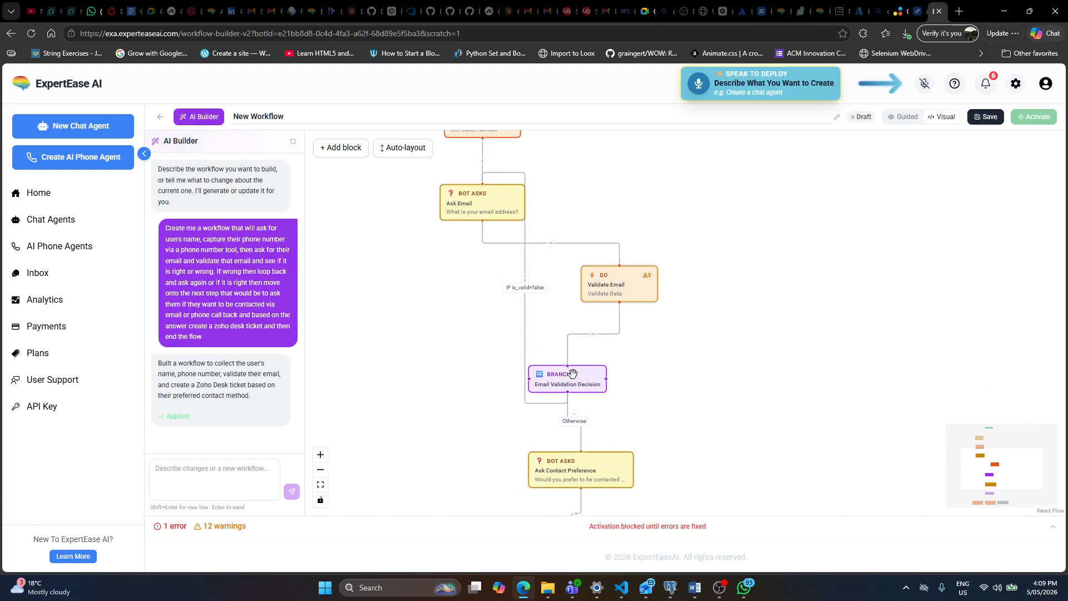
left_click_drag(562, 379, 658, 354)
scroll(783, 361, "down", 5)
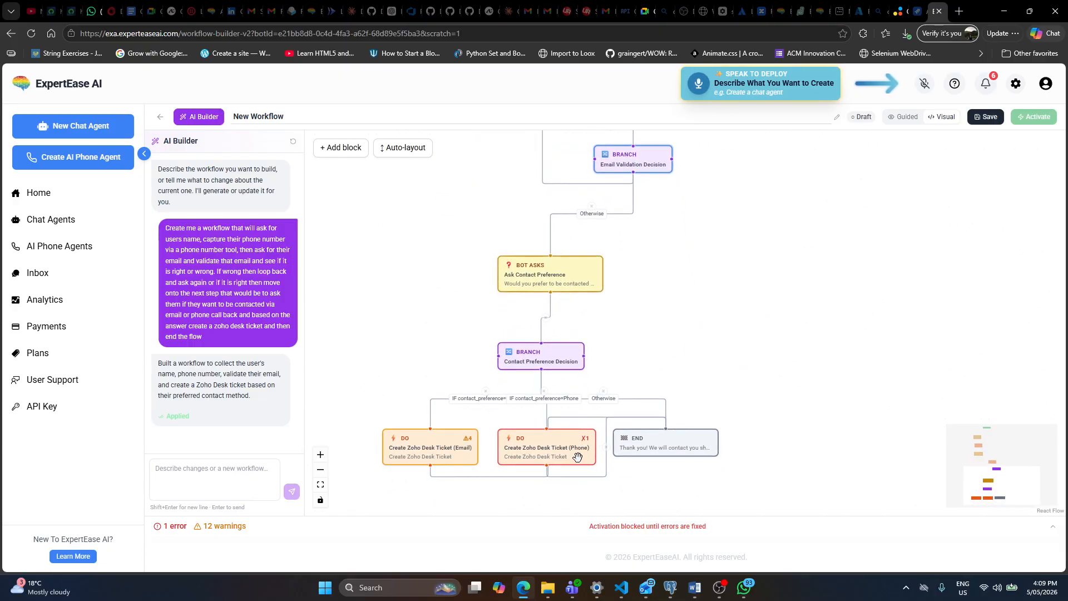
Expand the workflow's errors and warnings, and locate the block missing its required email parameter on the canvas
left_click_drag(727, 321, 692, 322)
left_click(1045, 446)
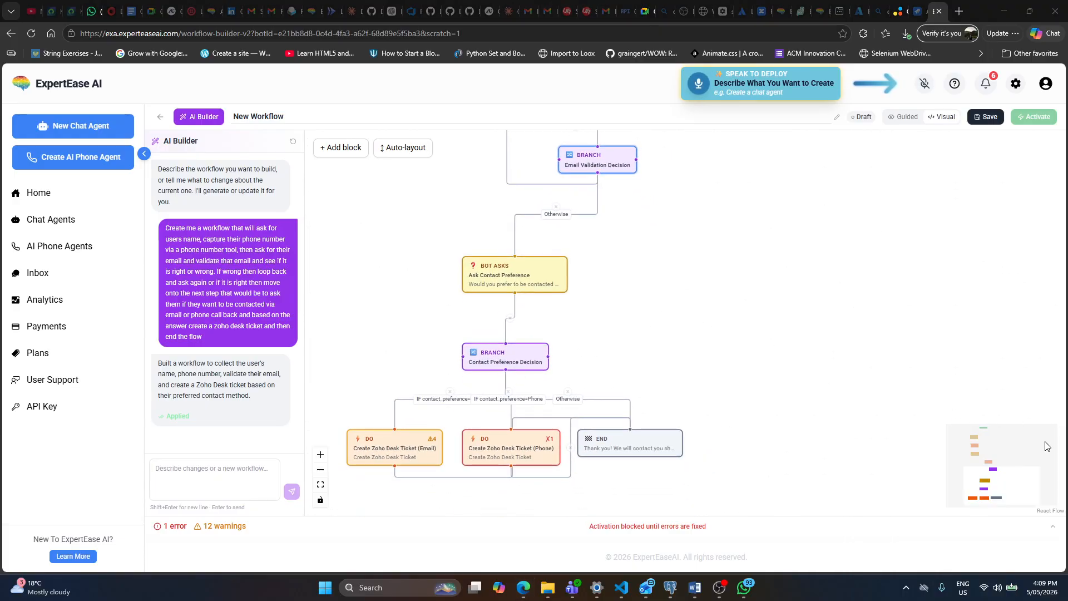
left_click(264, 527)
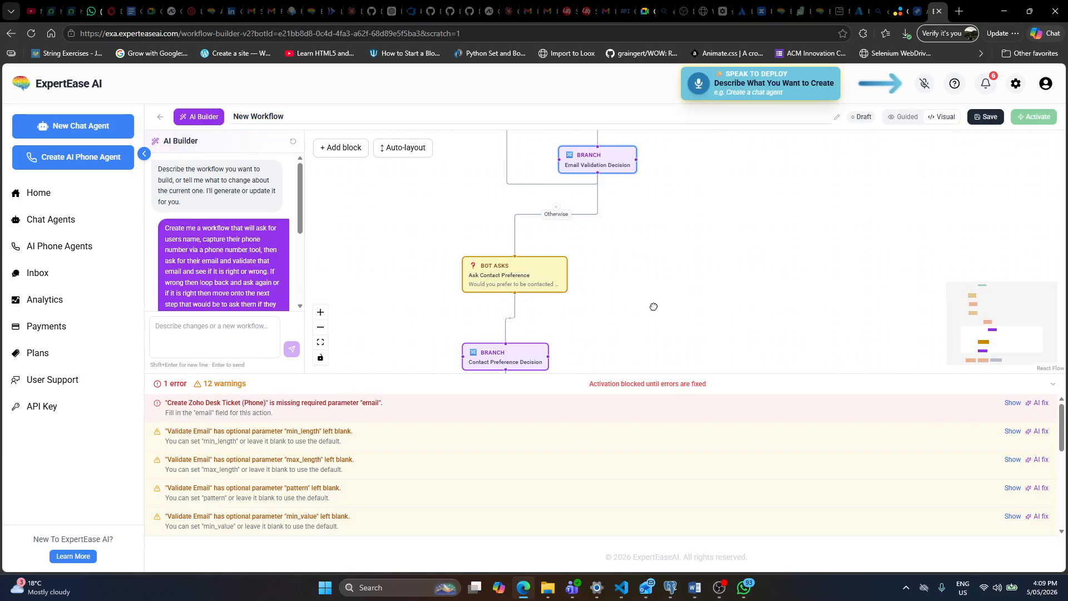
left_click_drag(653, 305, 721, 72)
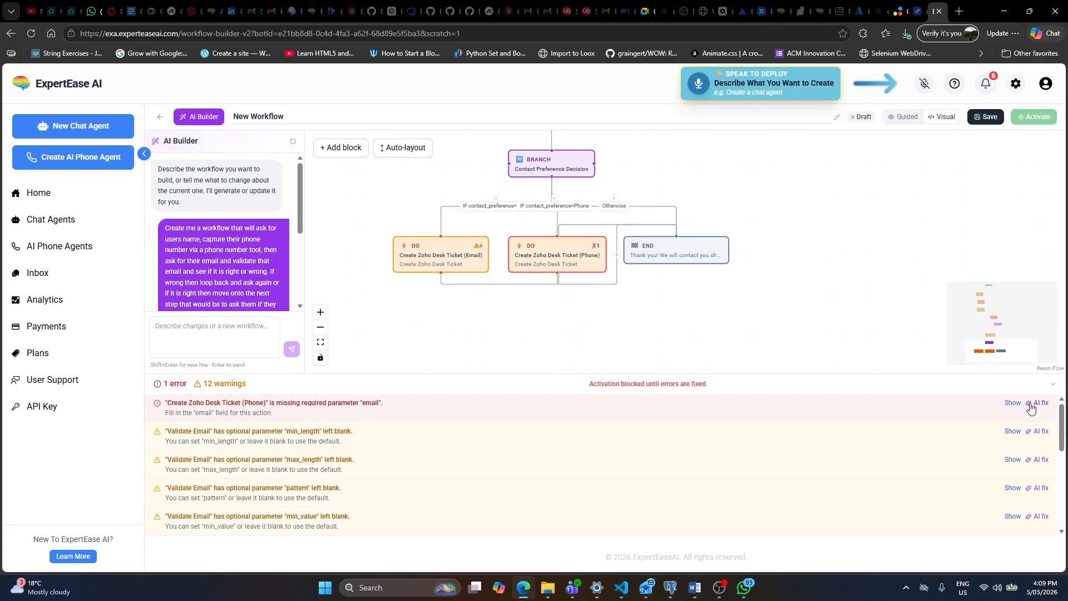
left_click(1011, 404)
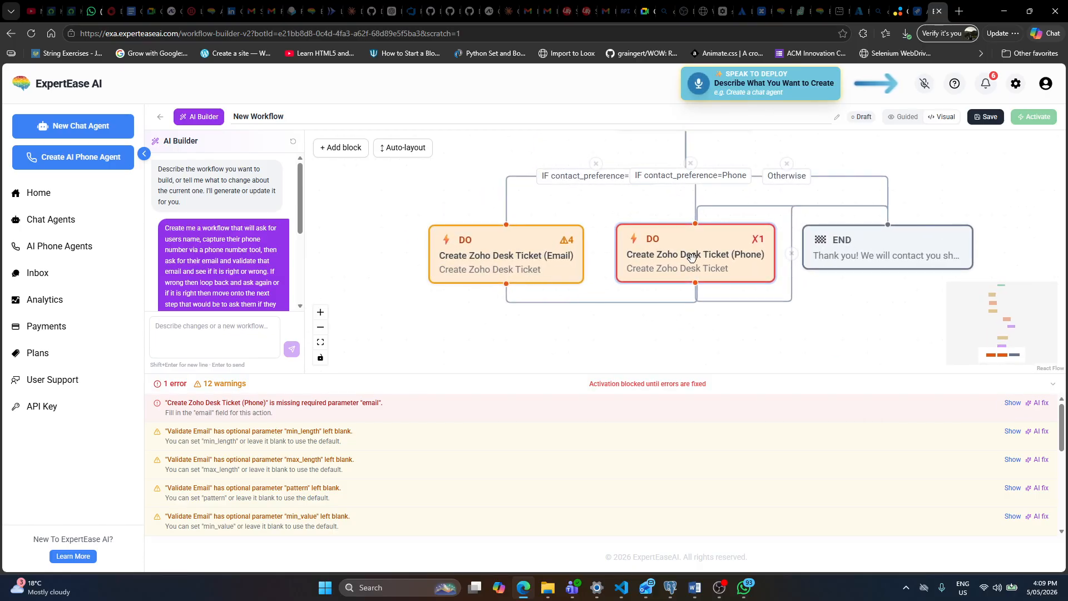
Set the Email parameter of the Create Zoho Desk Ticket (Phone) block to Answer from "email" and collapse the issues list
left_click(659, 255)
left_click(971, 171)
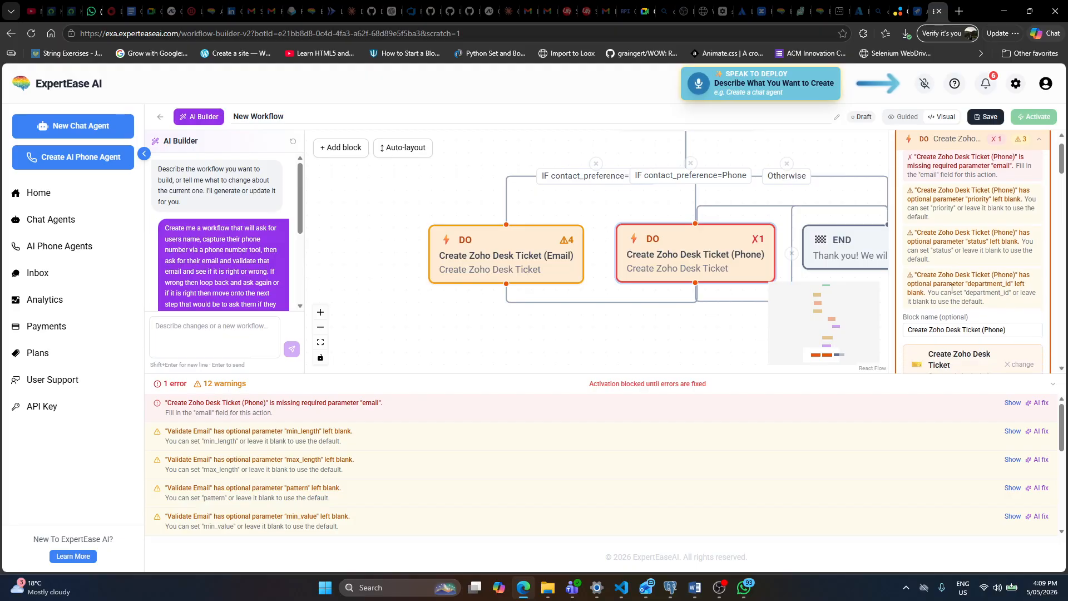
scroll(951, 274, "down", 5)
scroll(952, 278, "down", 4)
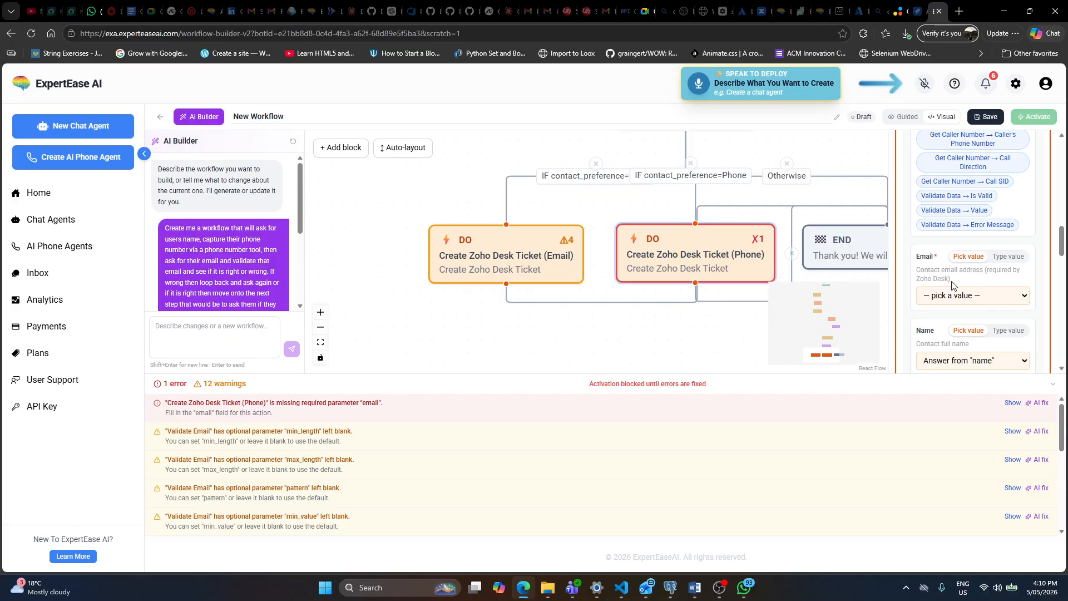
left_click(978, 298)
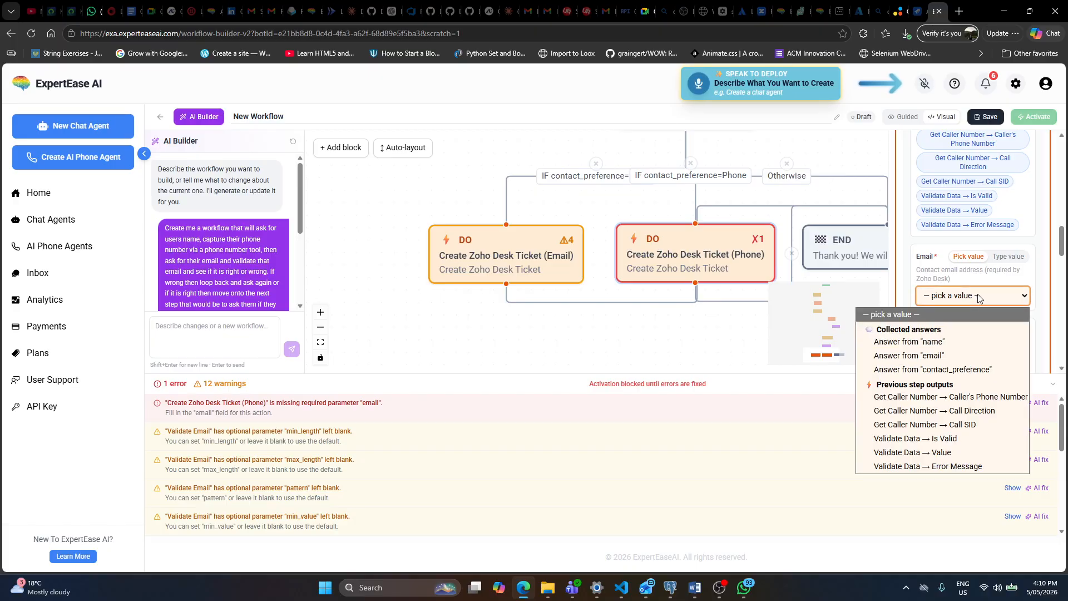
left_click(948, 356)
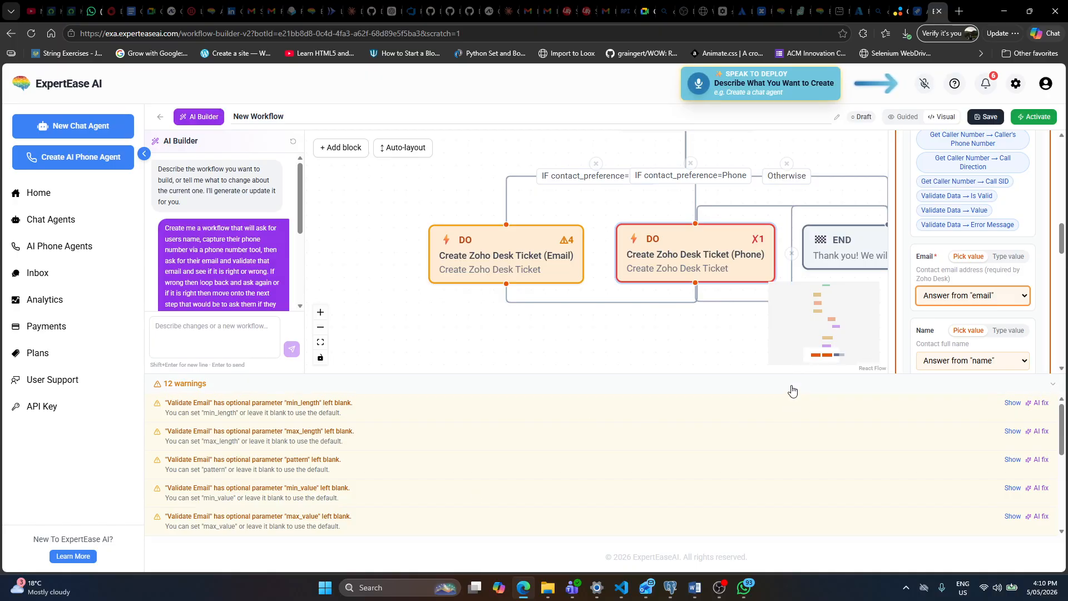
left_click(1053, 385)
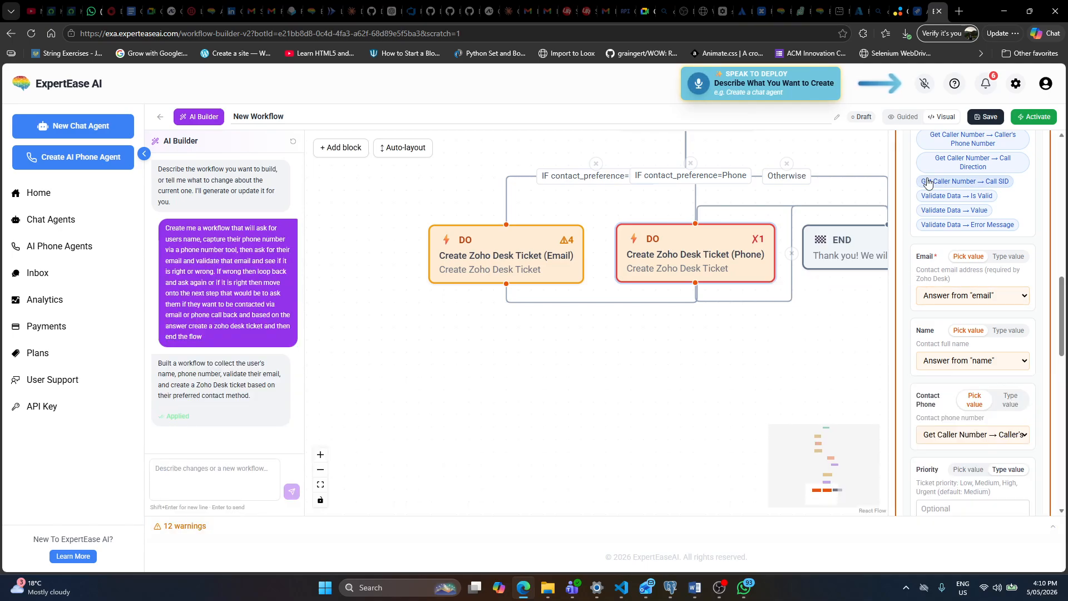
Review the validation settings of the Validate Email block
scroll(804, 313, "up", 10)
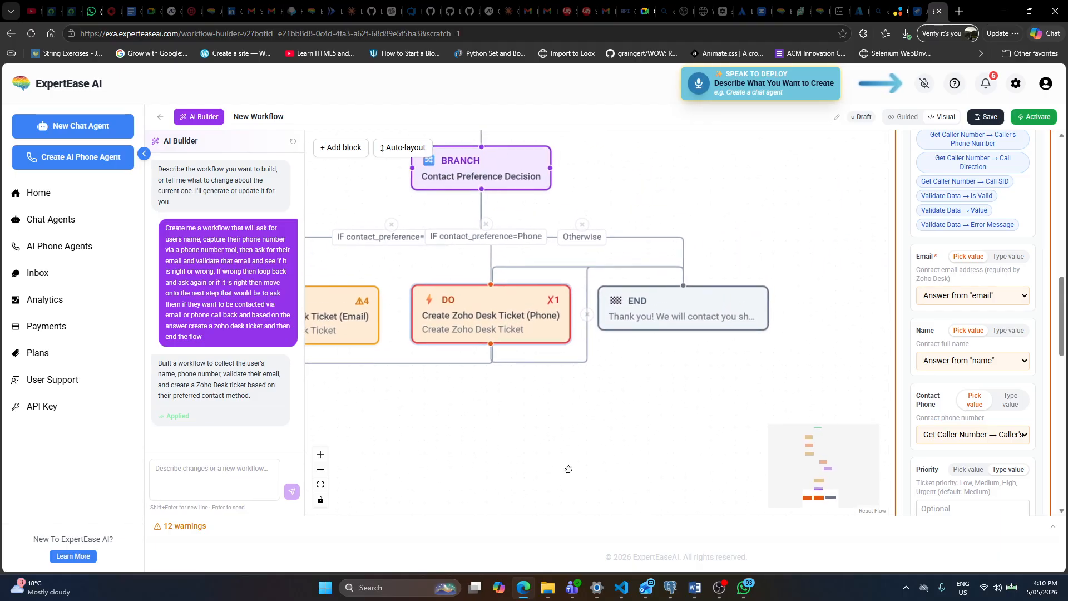
scroll(745, 317, "down", 3)
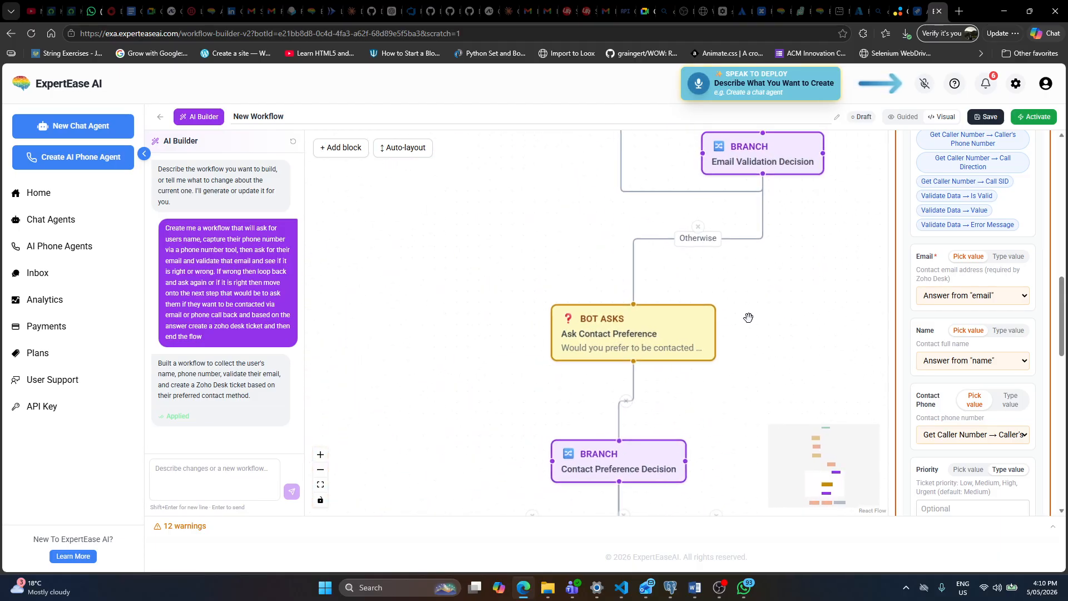
scroll(789, 260, "up", 10)
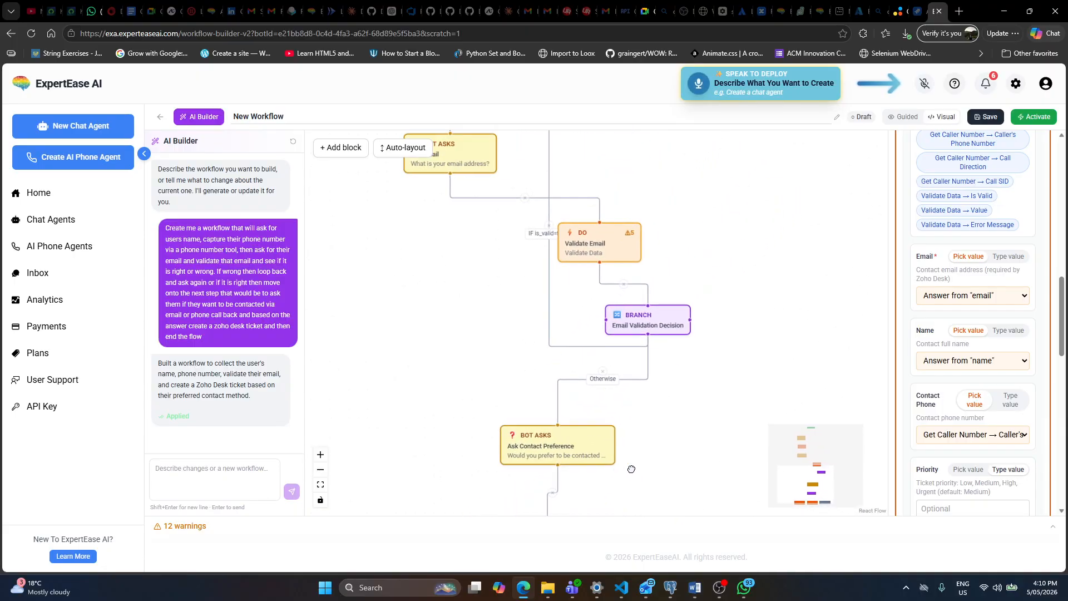
scroll(729, 295, "left", 2)
left_click(599, 365)
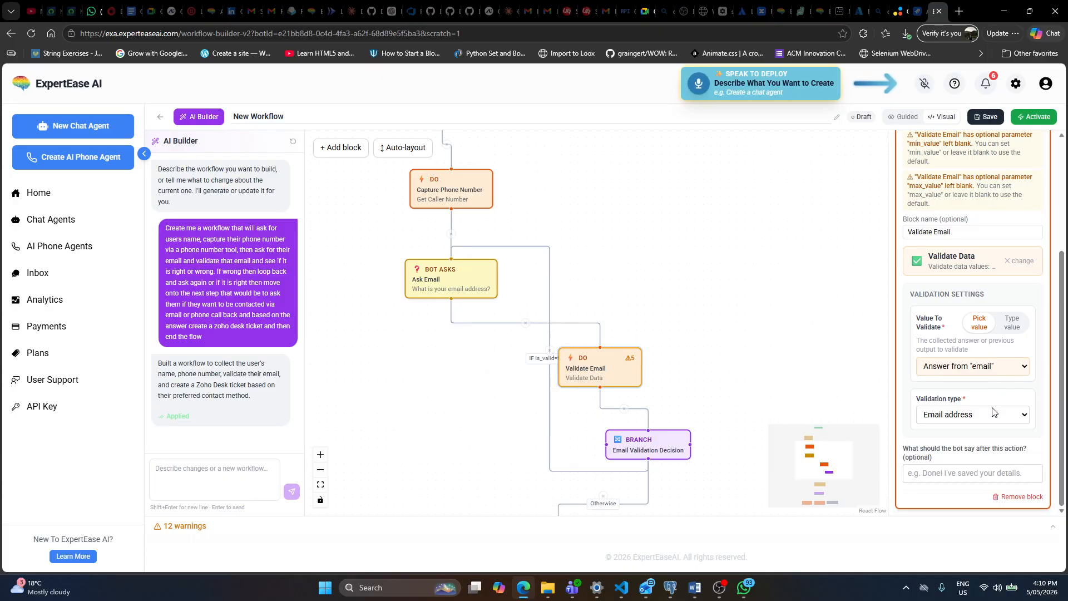
scroll(699, 389, "left", 2)
scroll(698, 389, "down", 1)
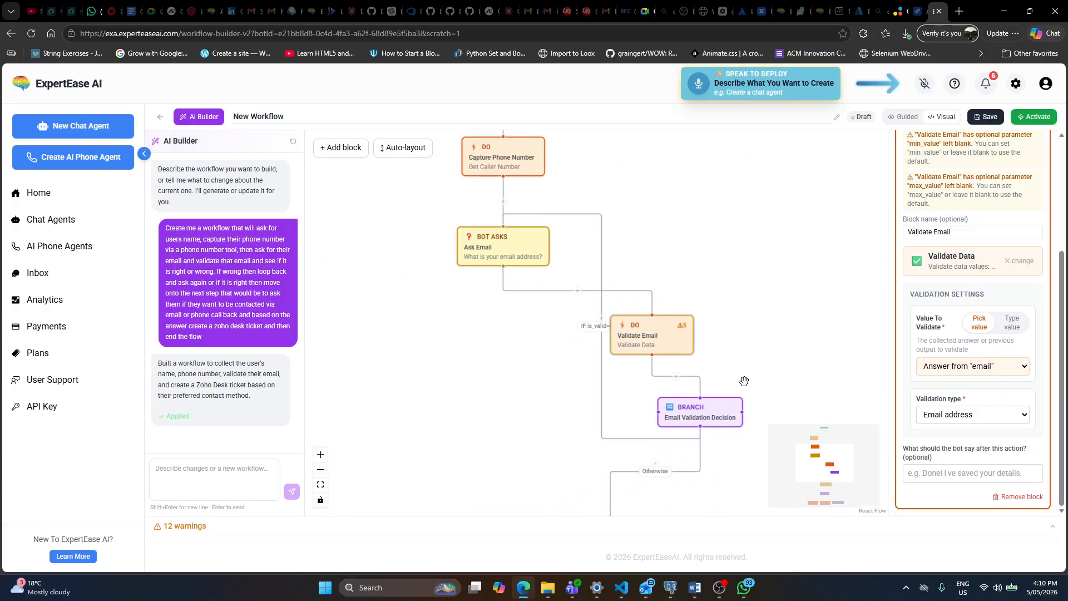
Examine the Email Validation Decision block's routing conditions and check the flow from its start to the ticket and end blocks
left_click(714, 413)
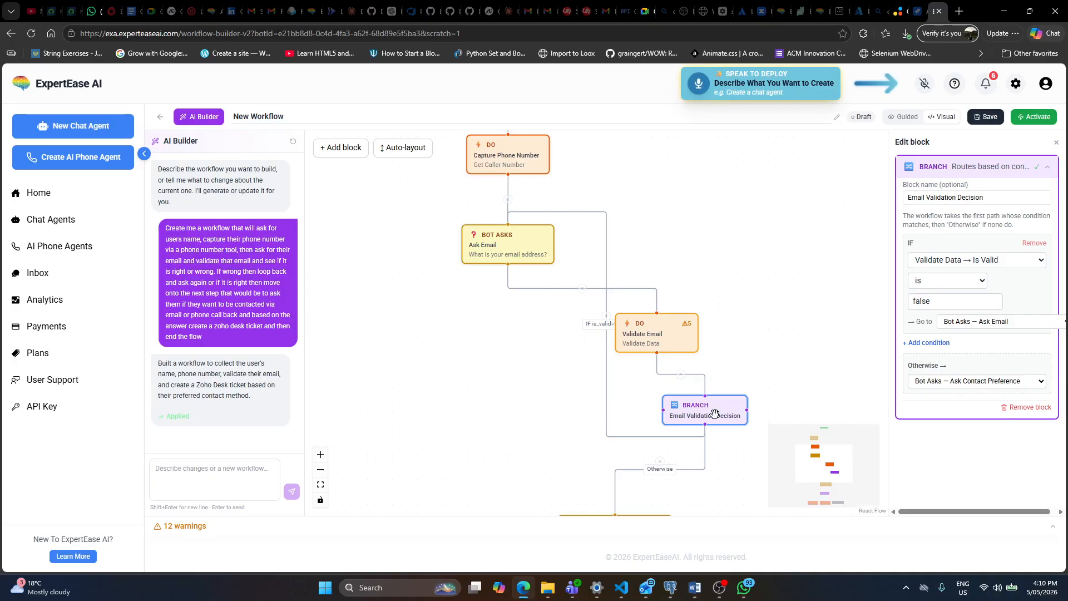
scroll(692, 233, "up", 2)
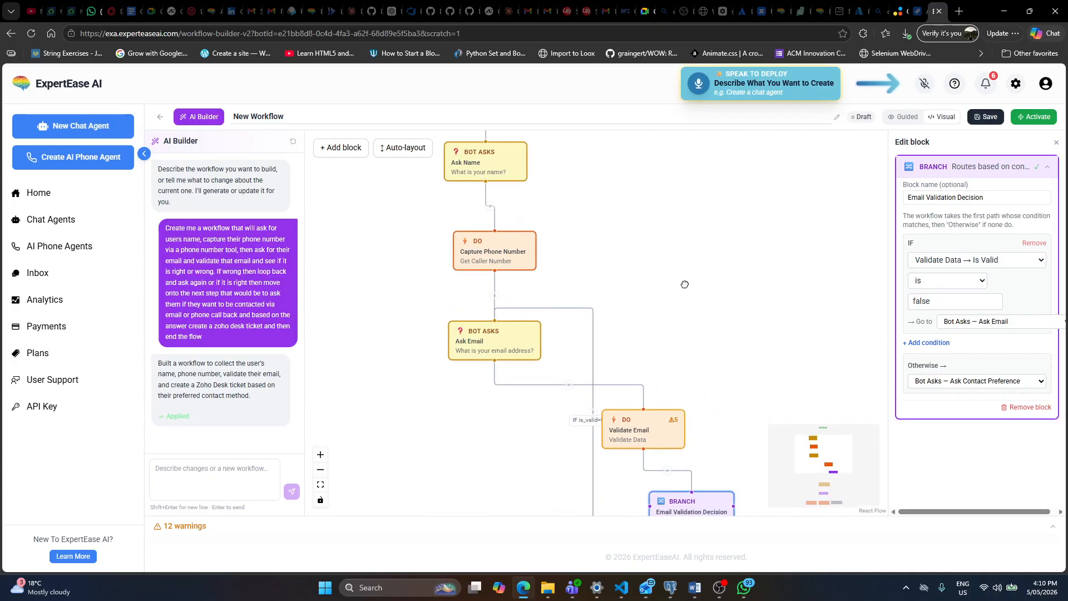
scroll(683, 280, "up", 3)
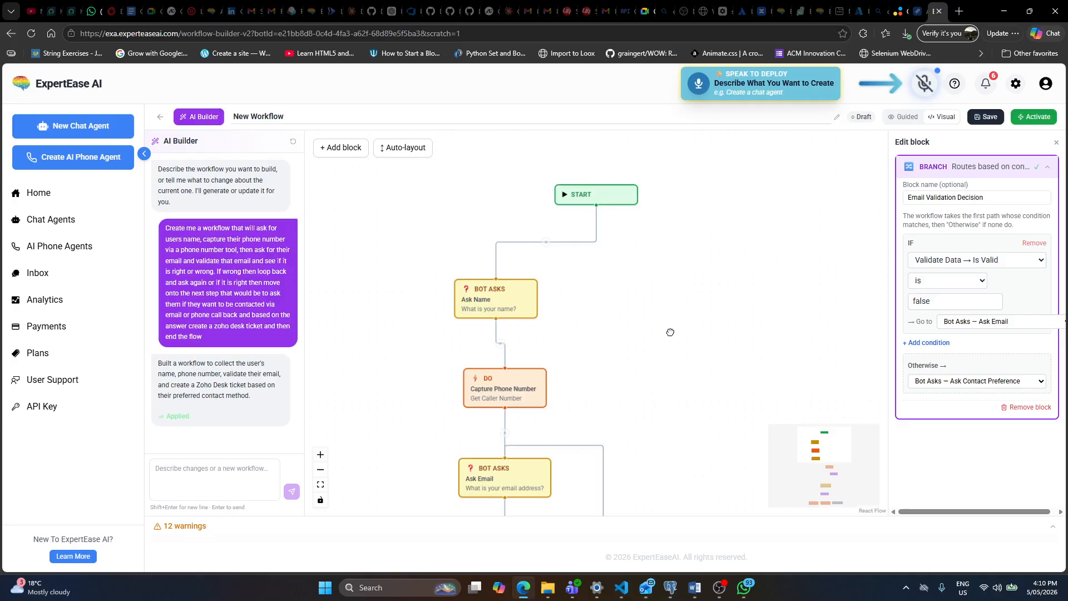
scroll(664, 338, "down", 5)
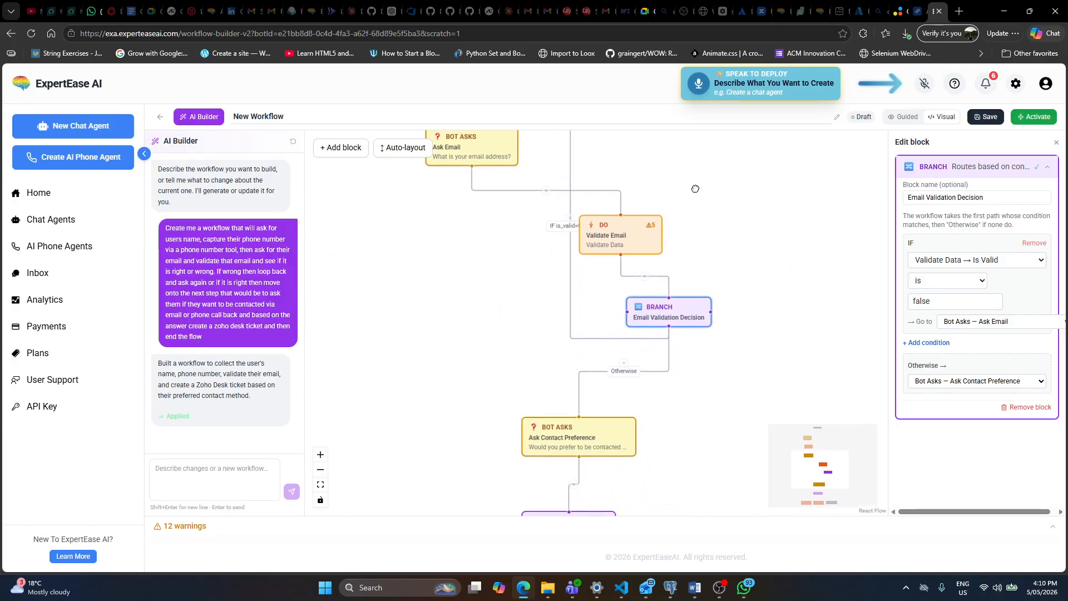
scroll(670, 203, "down", 5)
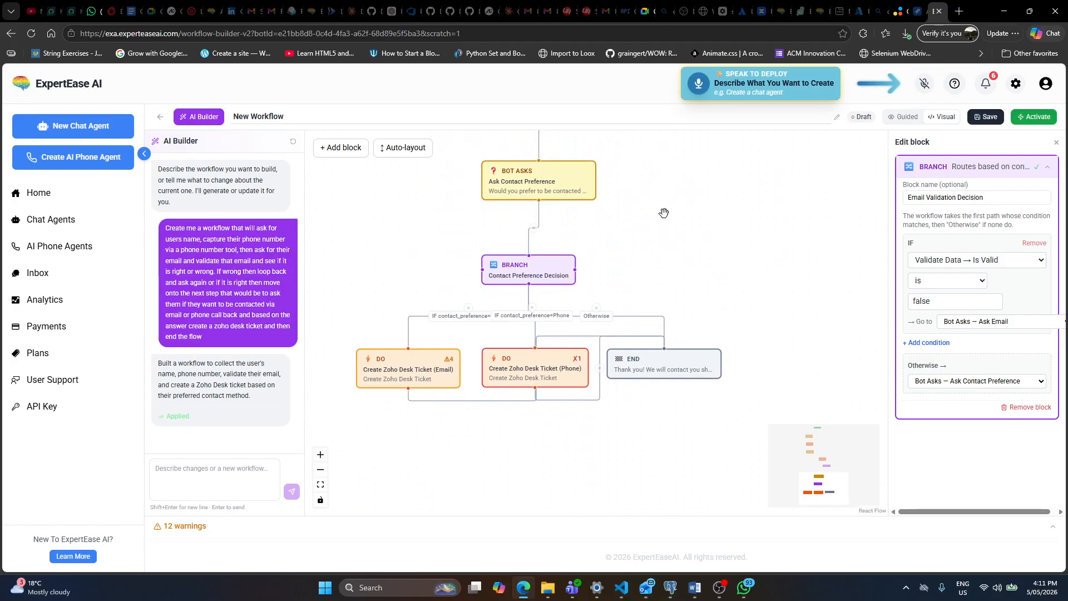
Save the workflow under the name "the new zoho ticket flow" and return to the agent's workflow list
left_click(365, 121)
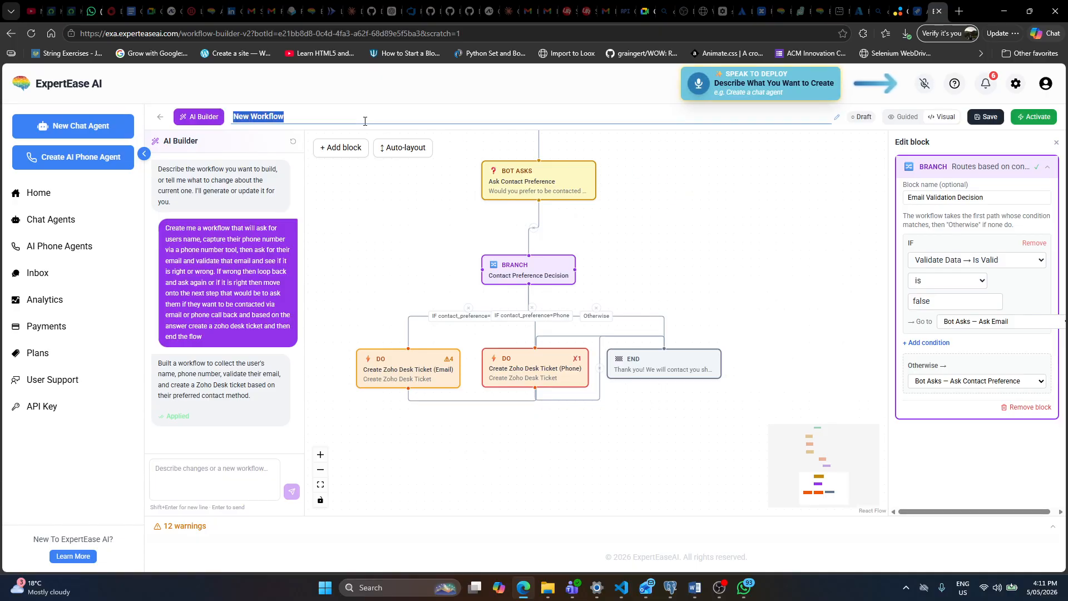
type("the")
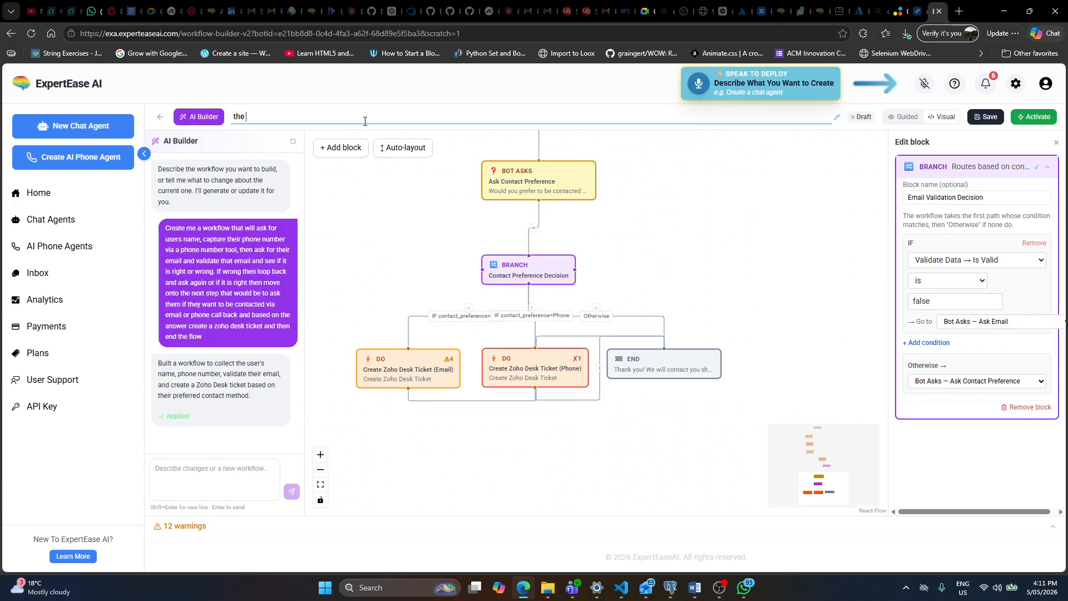
type(" new zoho ticket flow")
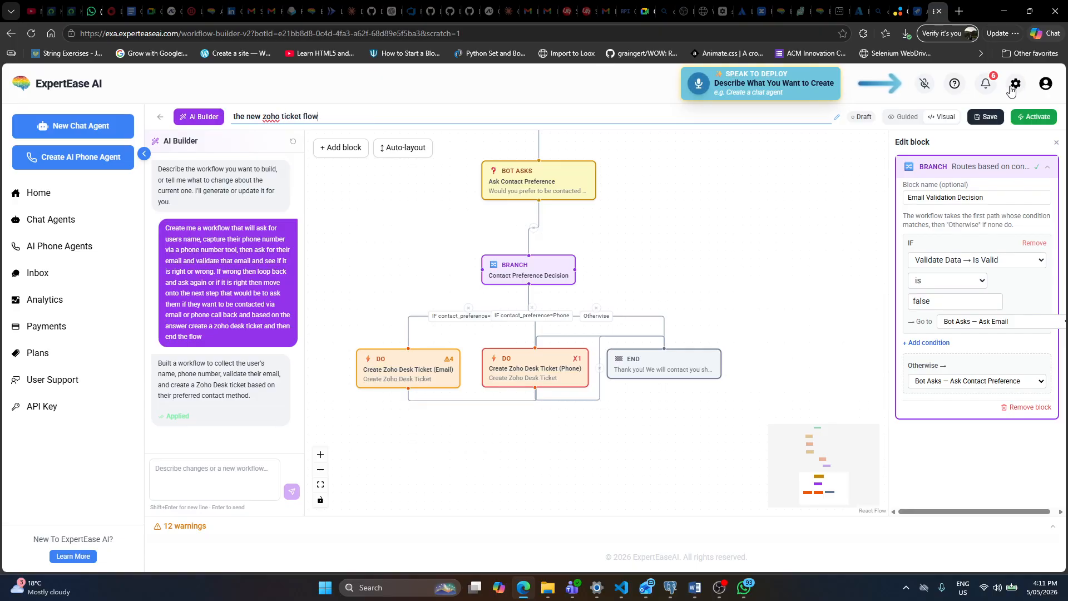
left_click(982, 118)
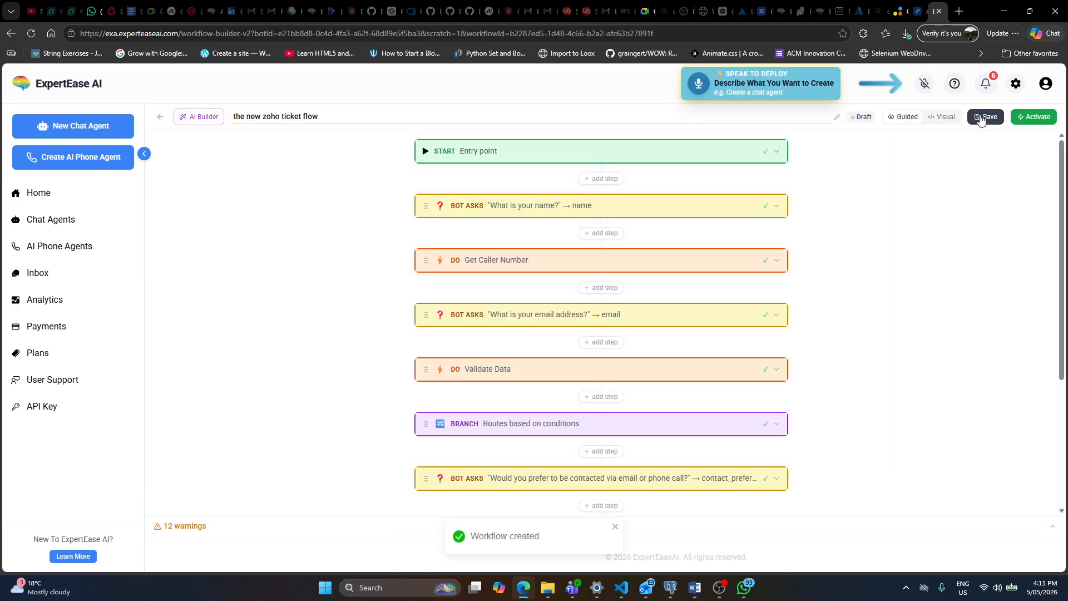
left_click(11, 33)
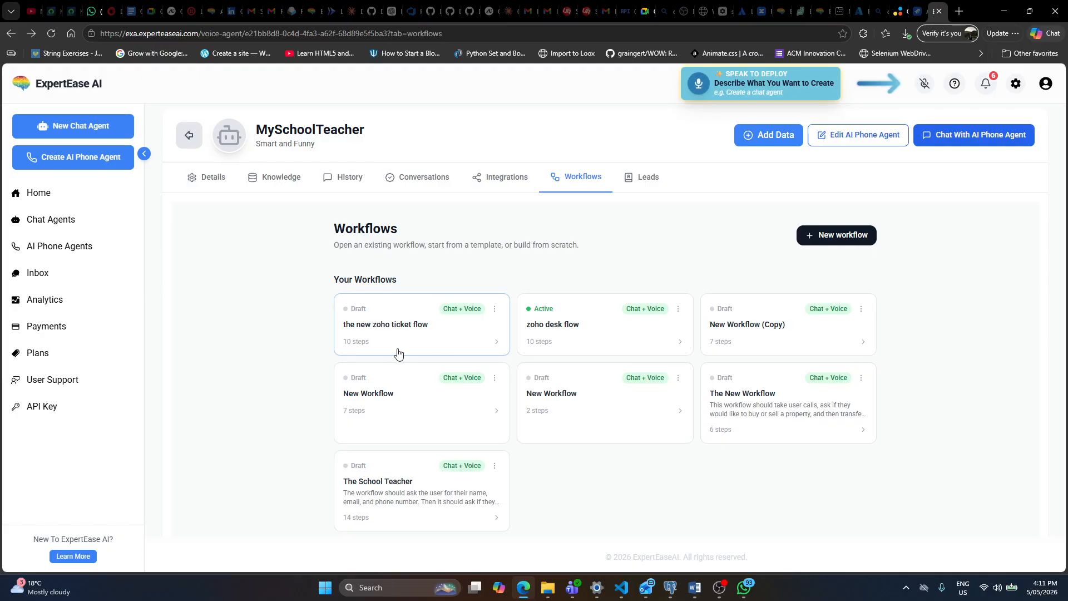
Try to activate "the new zoho ticket flow" while "zoho desk flow" is still active
left_click(494, 309)
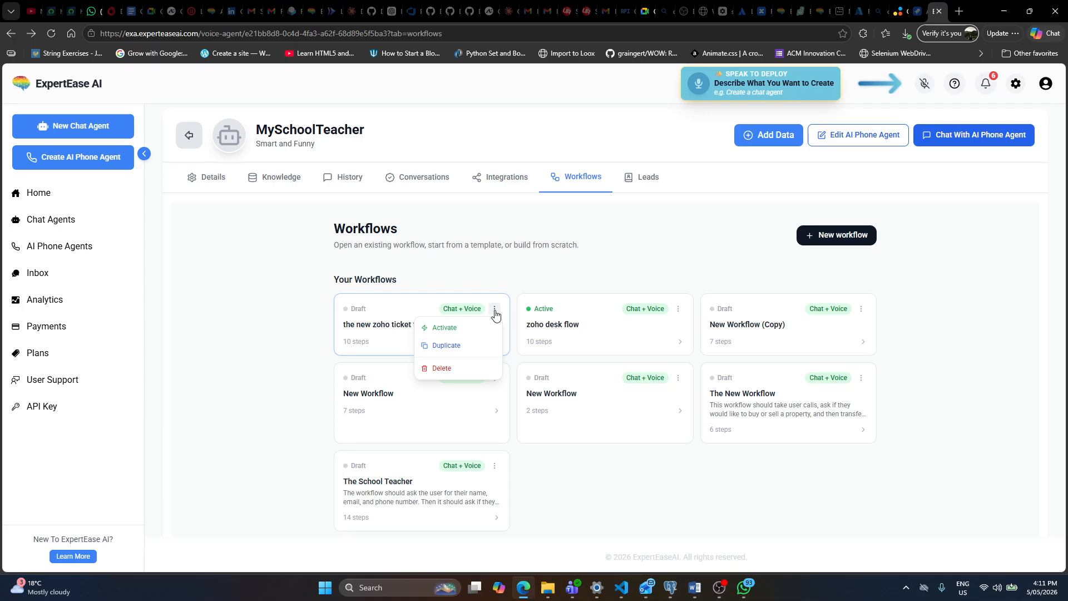
left_click(458, 333)
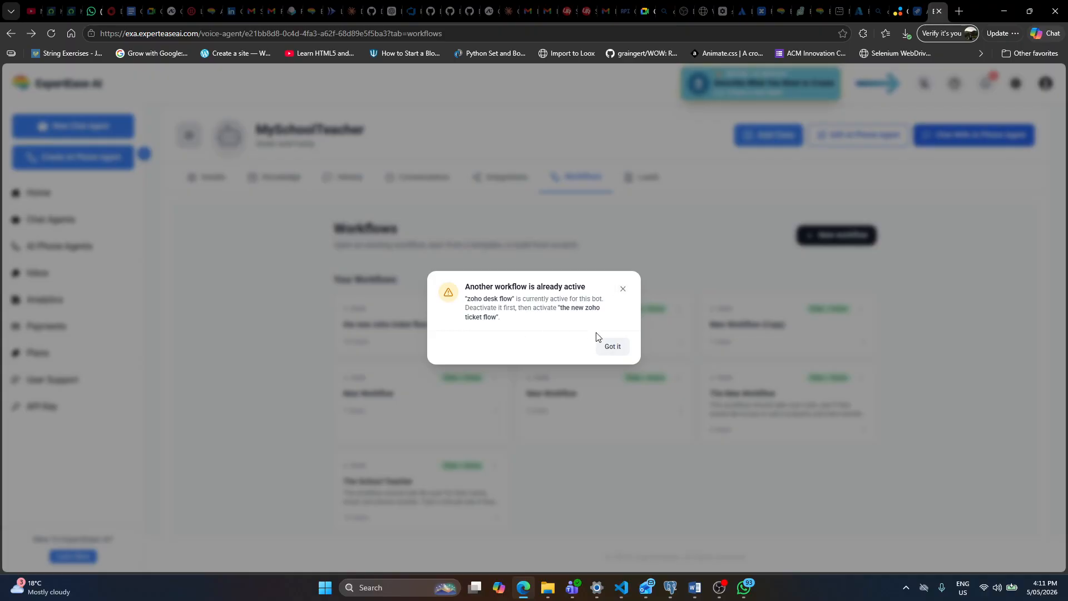
left_click(612, 346)
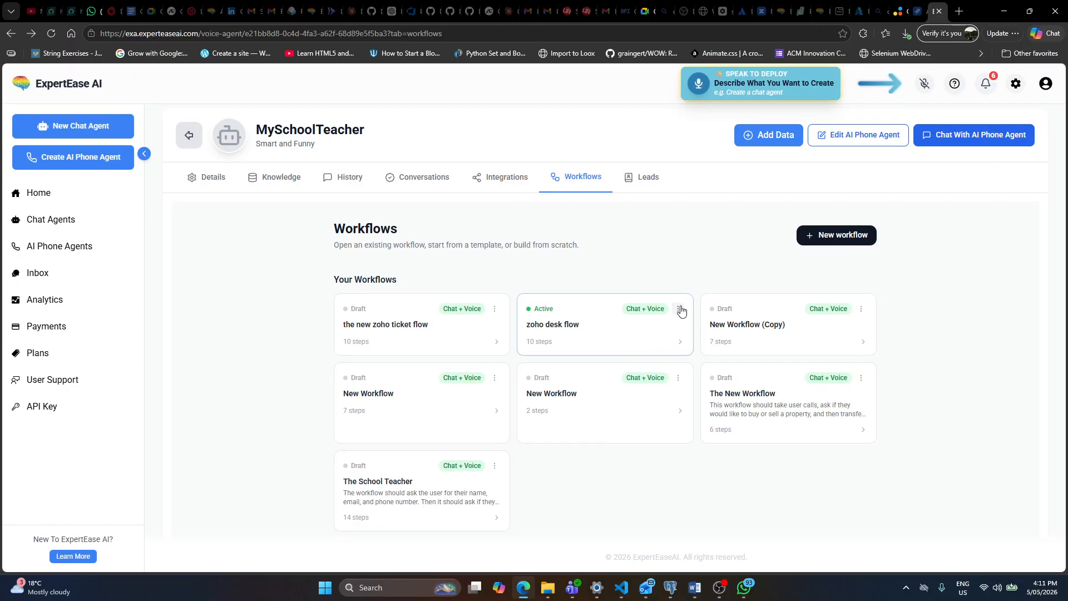
Deactivate "zoho desk flow" and activate "the new zoho ticket flow" instead
left_click(678, 308)
left_click(640, 350)
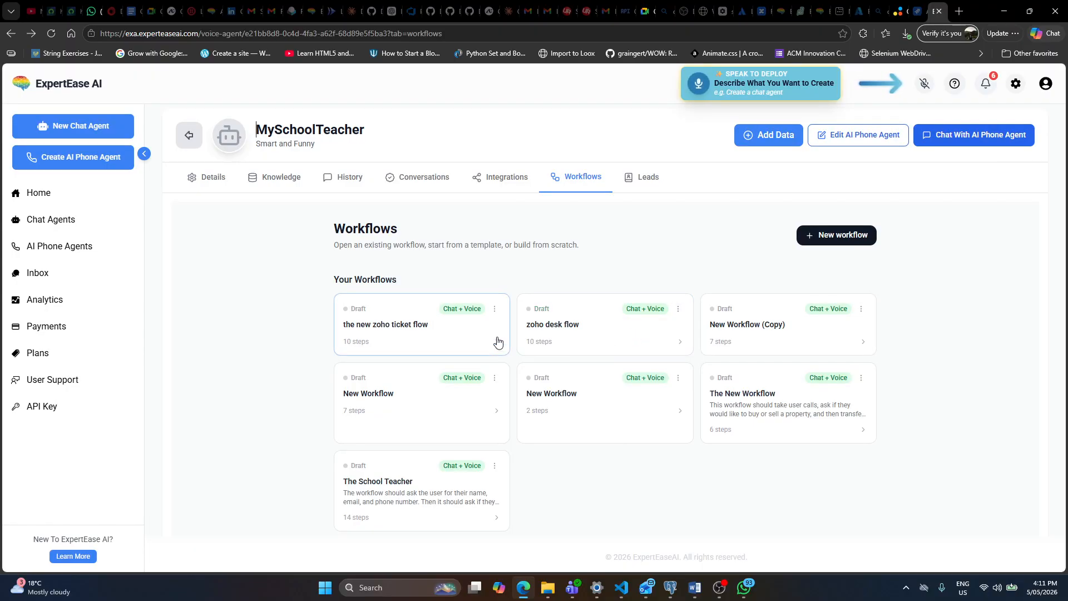
left_click(494, 309)
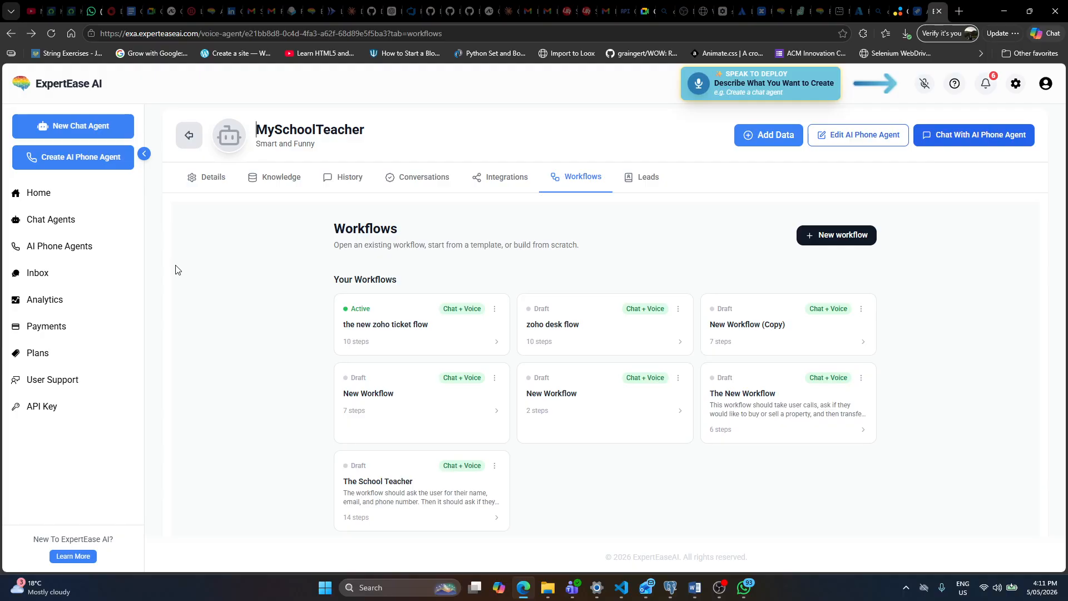
View the phone numbers in the MySchoolTeacher phone agent's call management to check which one is assigned to it
left_click(113, 255)
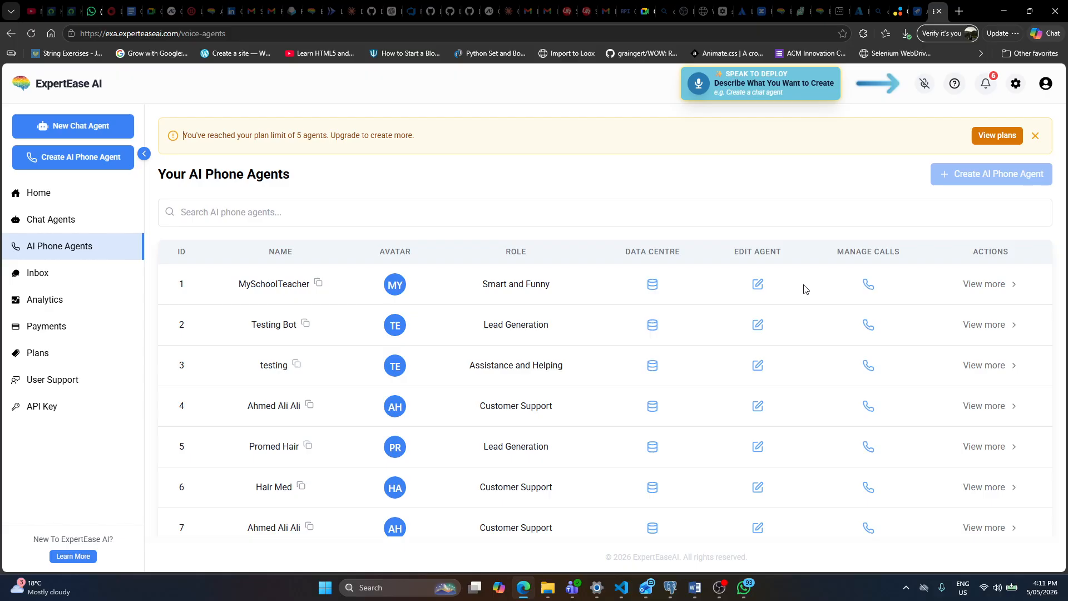
left_click(869, 284)
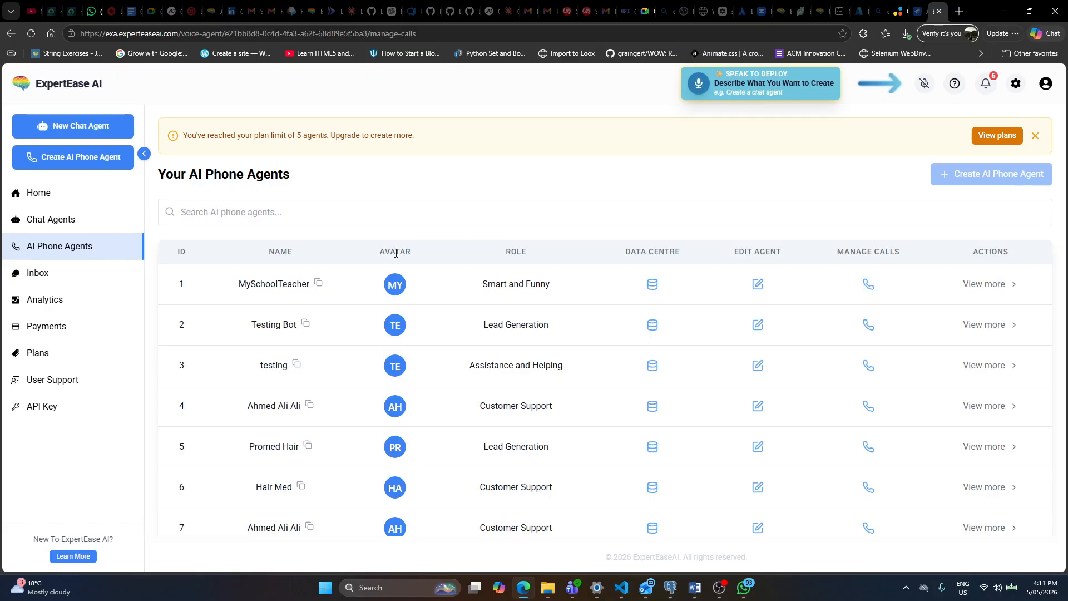
left_click(375, 165)
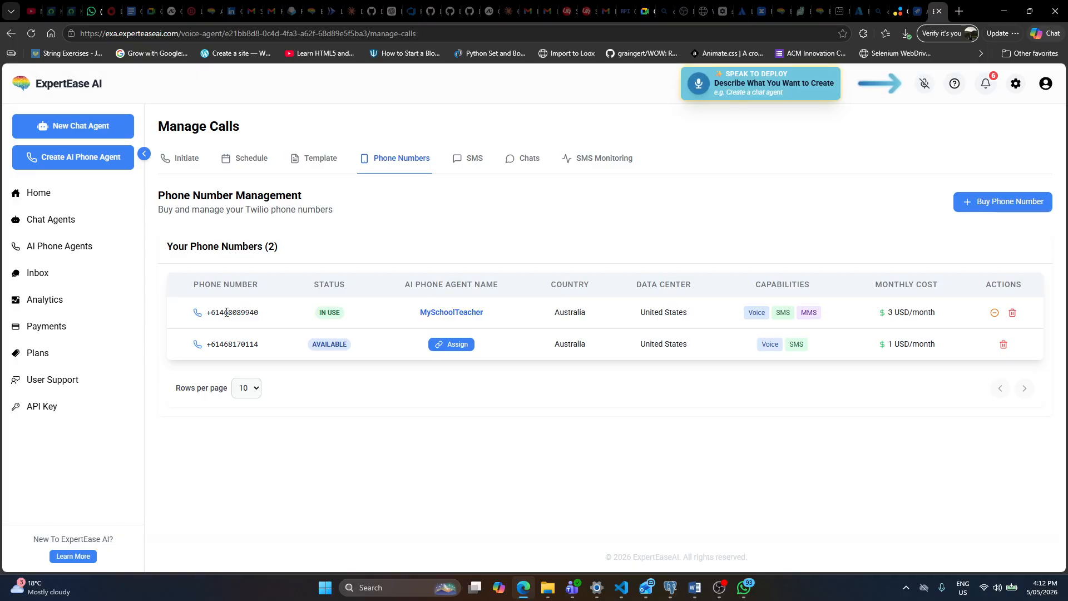
Return to the MySchoolTeacher agent and display its workflows
left_click(25, 246)
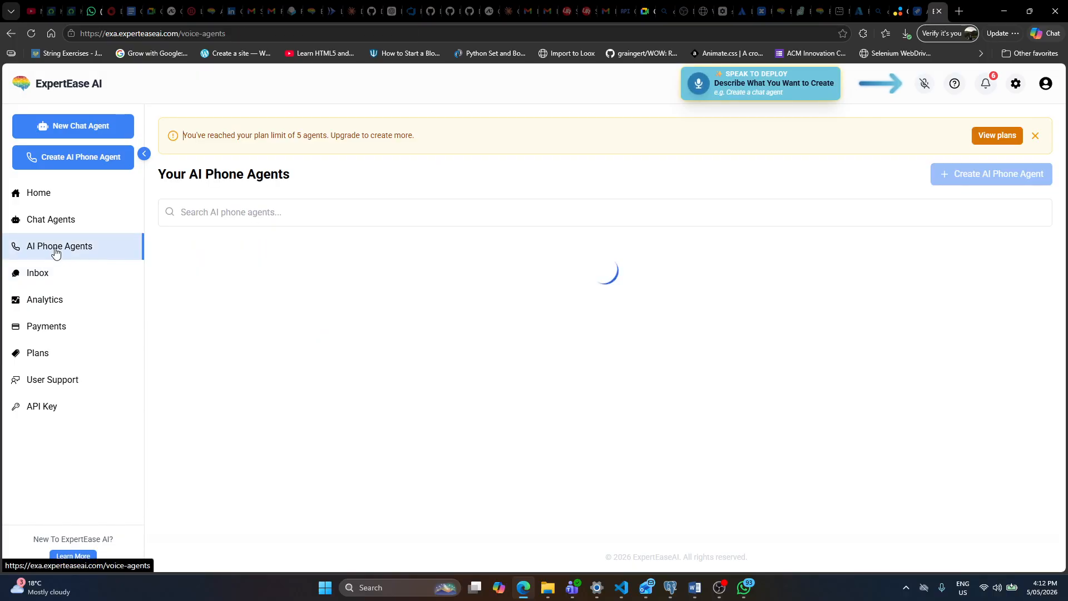
left_click(757, 284)
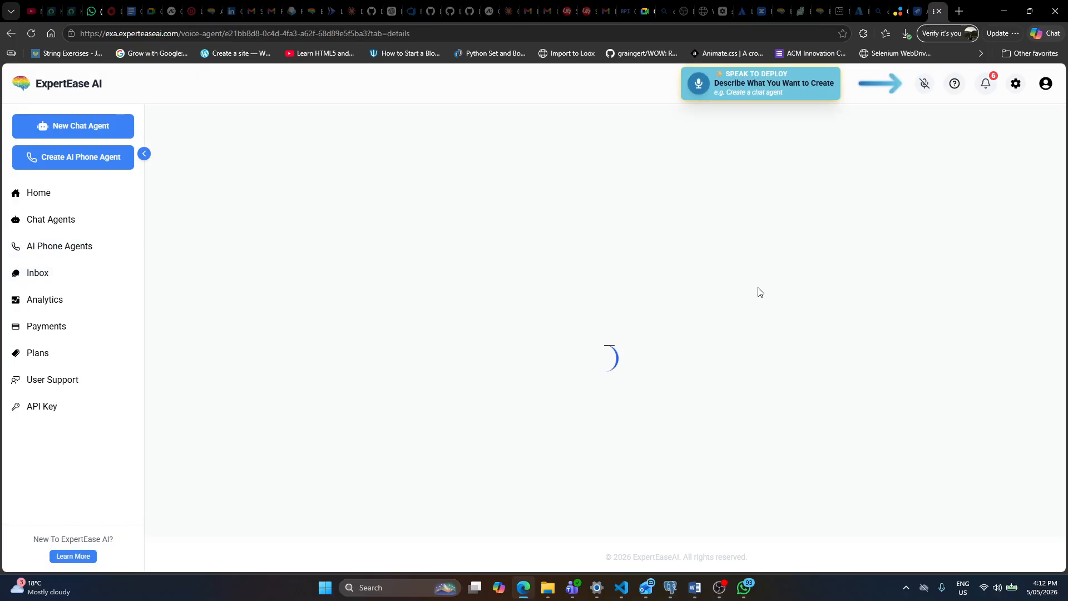
left_click(568, 186)
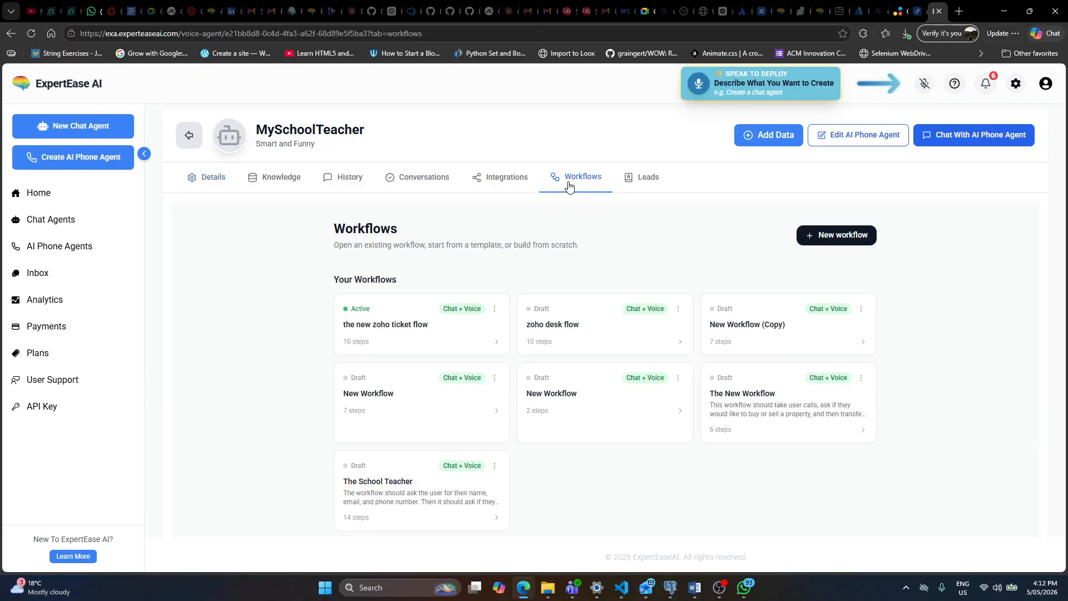
Open "the new zoho ticket flow" and display it as a visual diagram
left_click(375, 352)
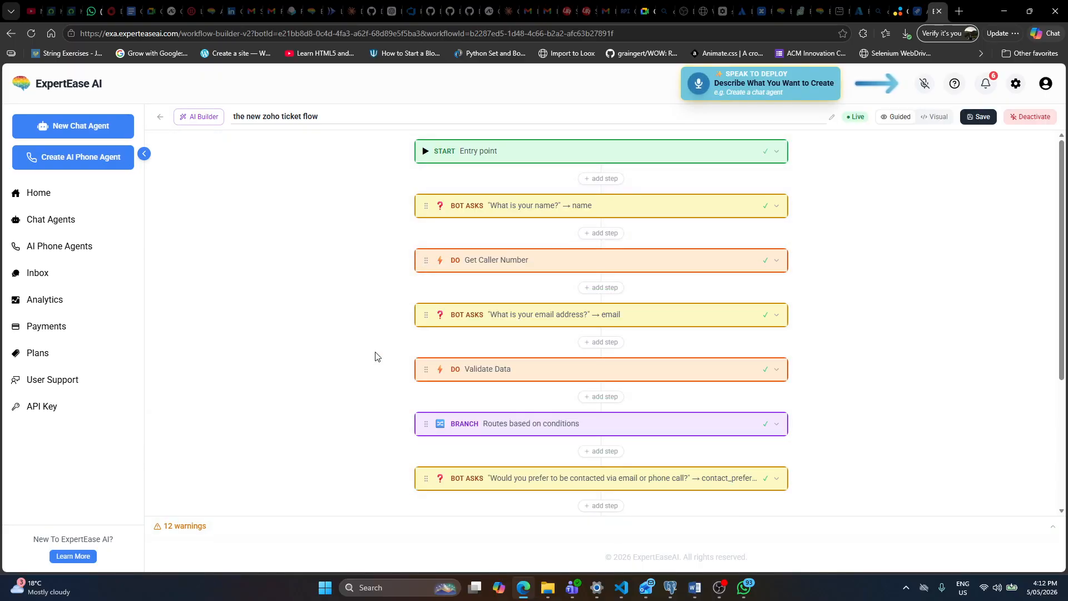
left_click(934, 116)
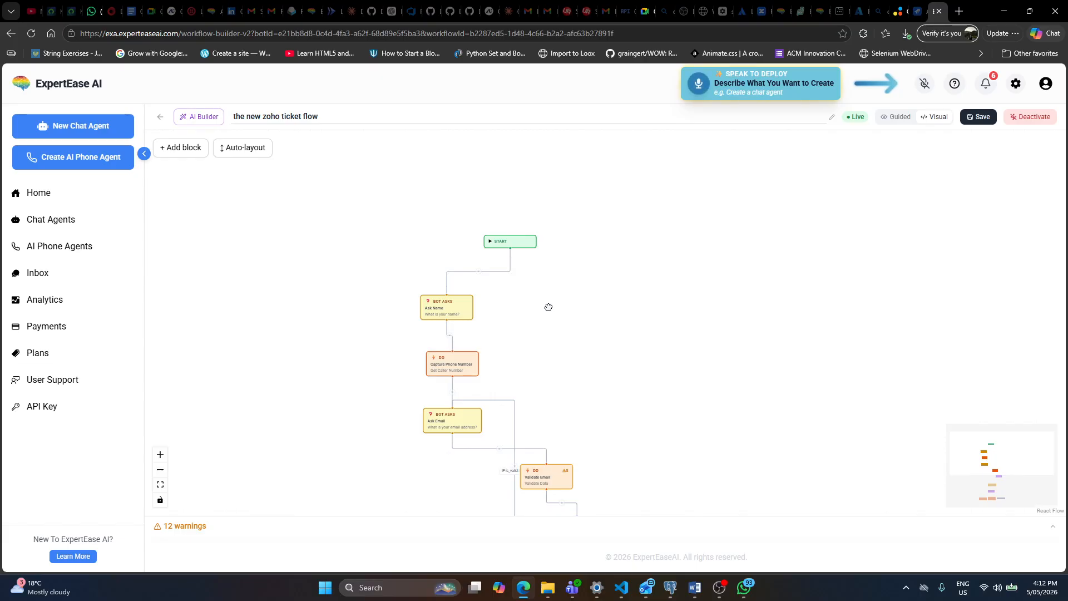
left_click_drag(548, 307, 602, 221)
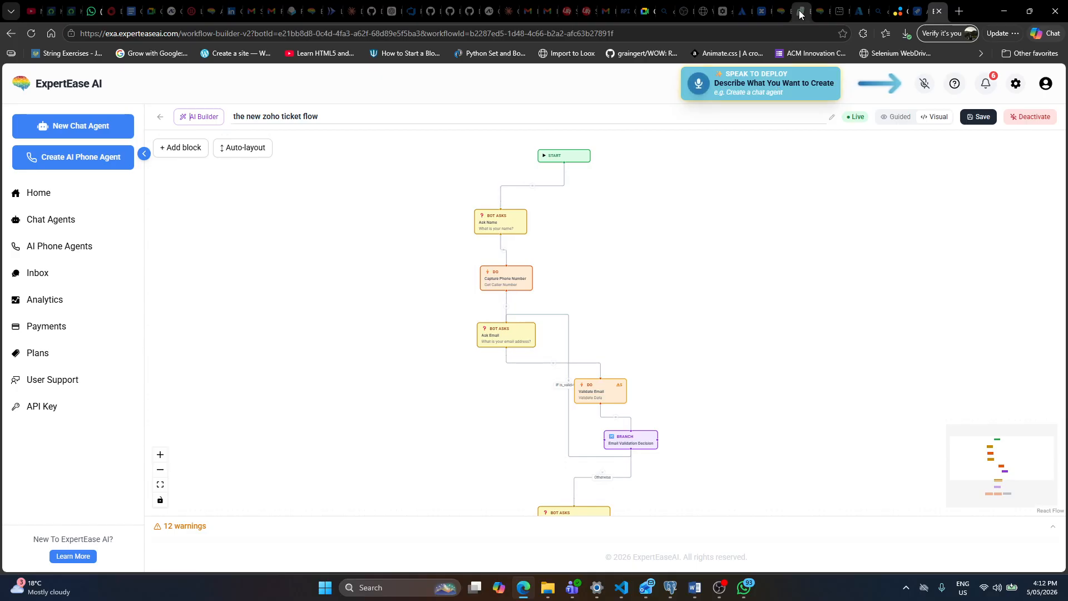
Place the Zoho Desk page beside the workflow builder page, check its open tickets and return to the workflow
left_click_drag(801, 14, 941, 15)
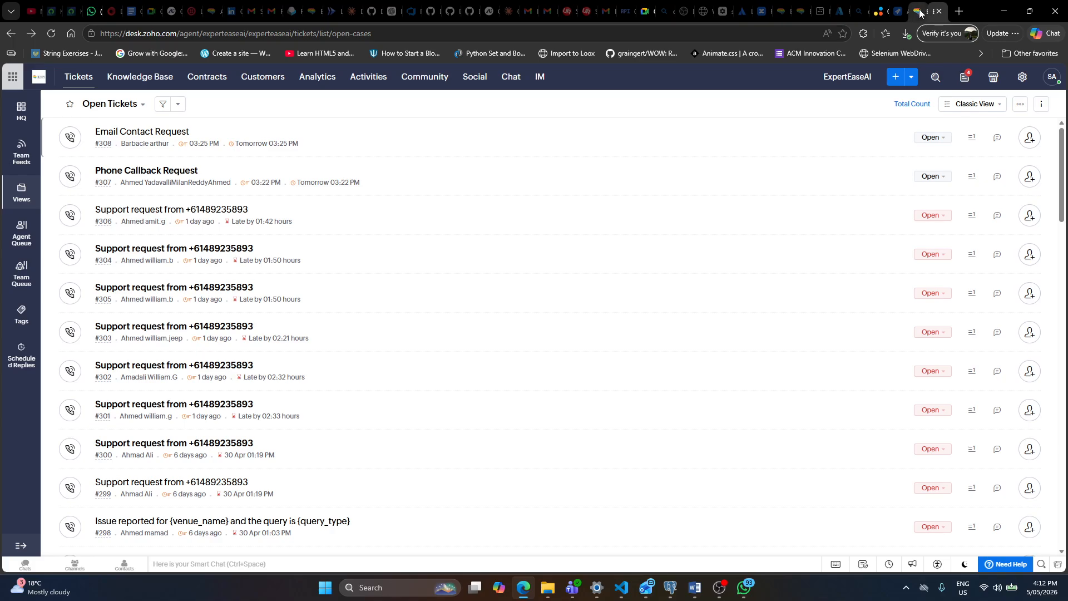
left_click(920, 14)
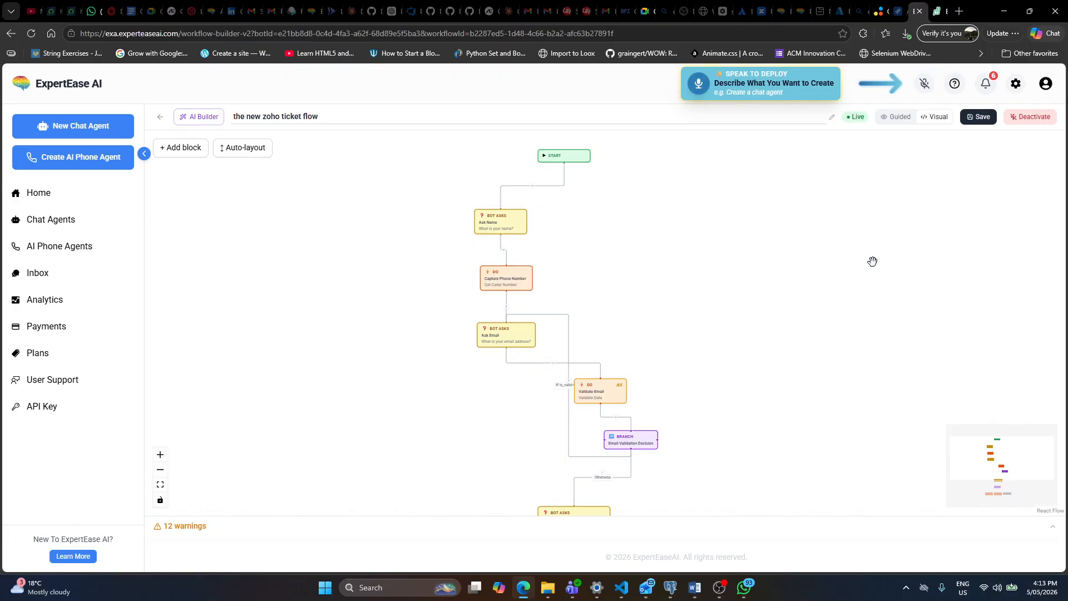
Examine the flow from email validation through the contact preference branch to the Zoho Desk ticket blocks
scroll(873, 263, "down", 5)
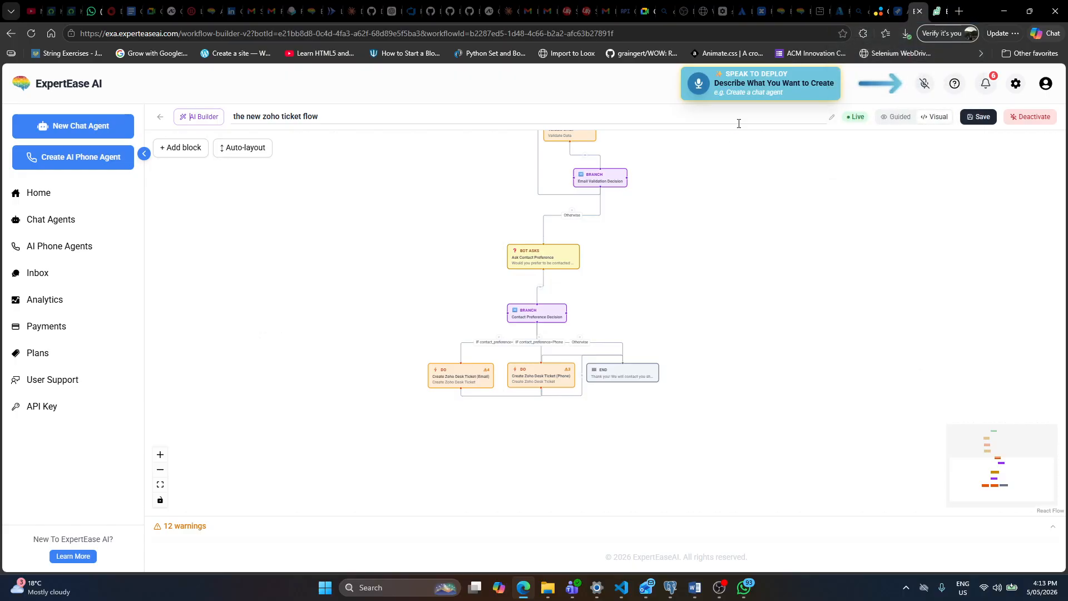
scroll(705, 327, "up", 3)
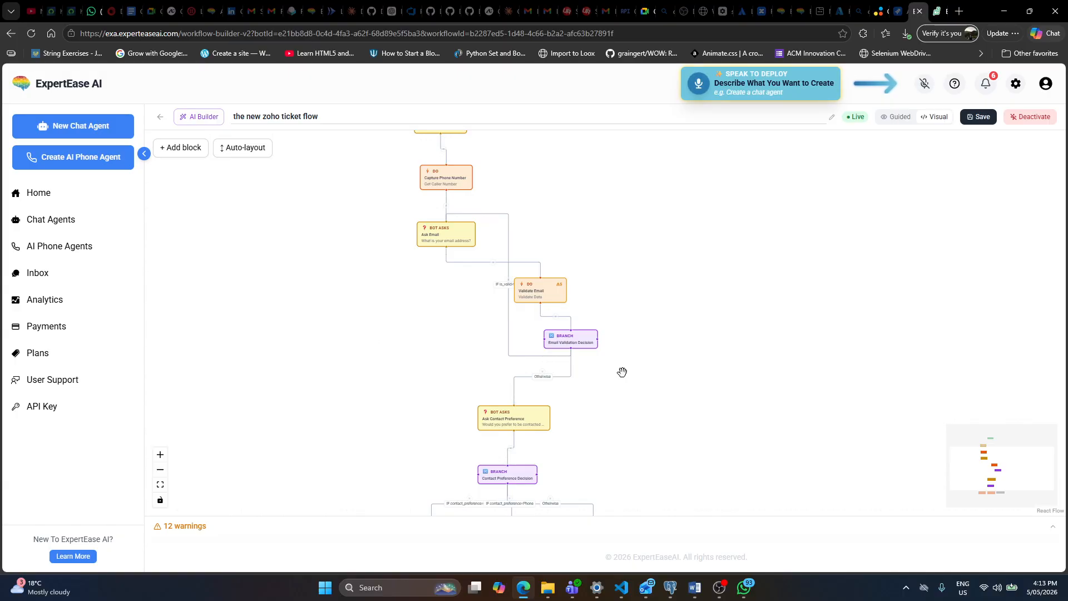
scroll(612, 362, "down", 3)
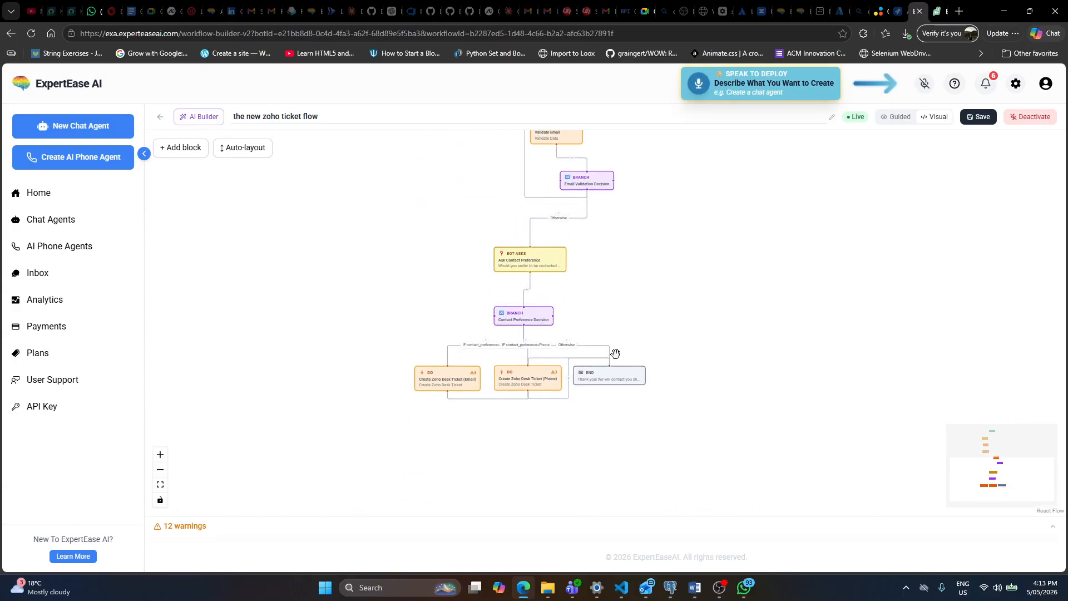
scroll(584, 299, "up", 3)
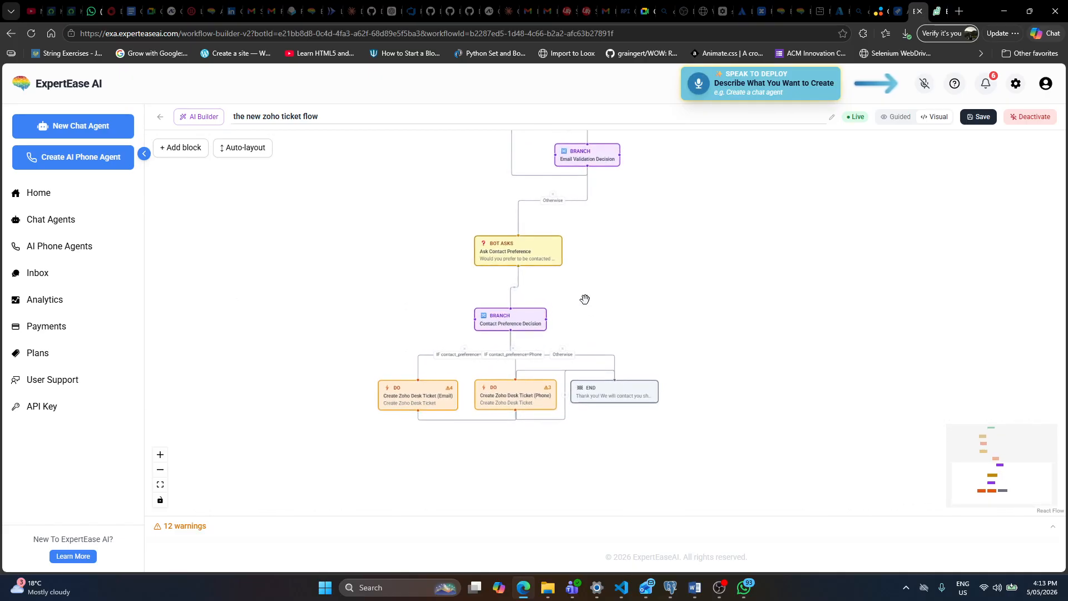
scroll(585, 300, "up", 2)
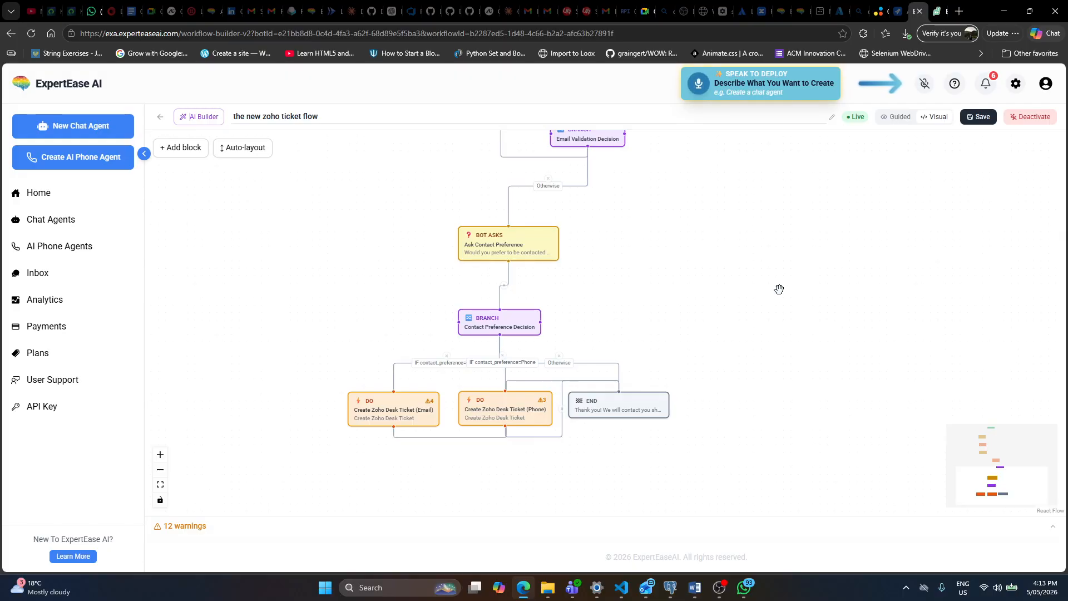
left_click_drag(716, 408, 682, 600)
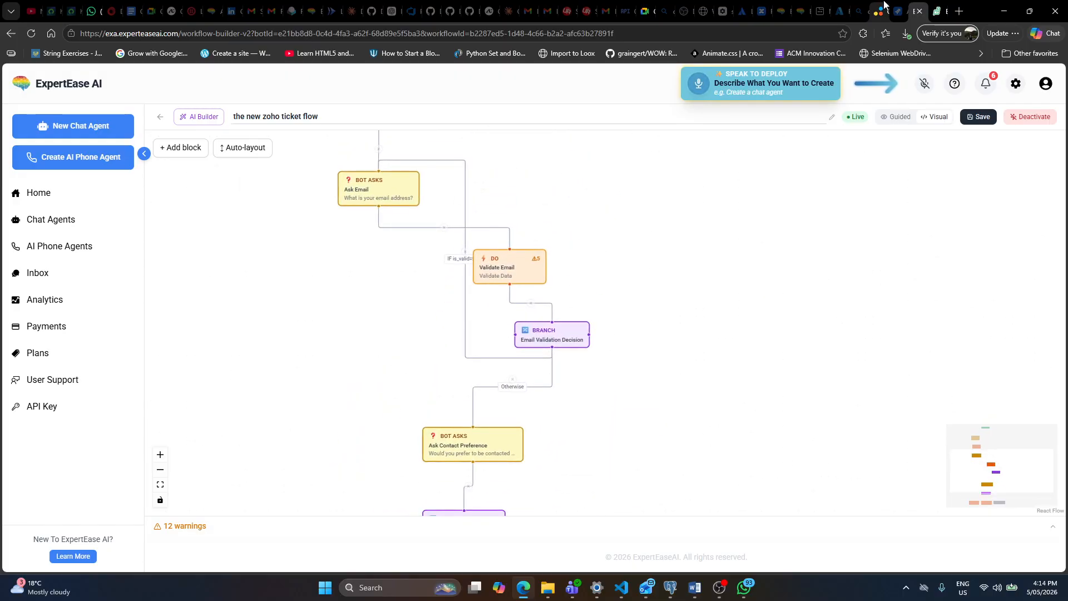
Switch to Zoho Desk and open the newest Contact Request ticket to read its call transcript
left_click(937, 6)
left_click(148, 139)
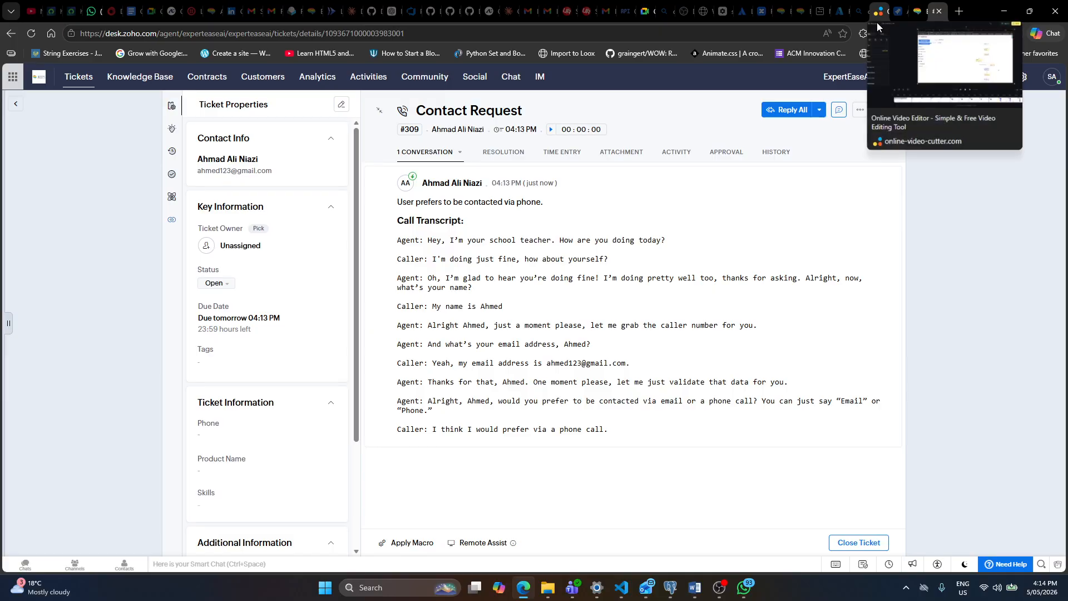
Return to the workflow builder, review the email validation part of the flow and go back to the workflows list
left_click(917, 11)
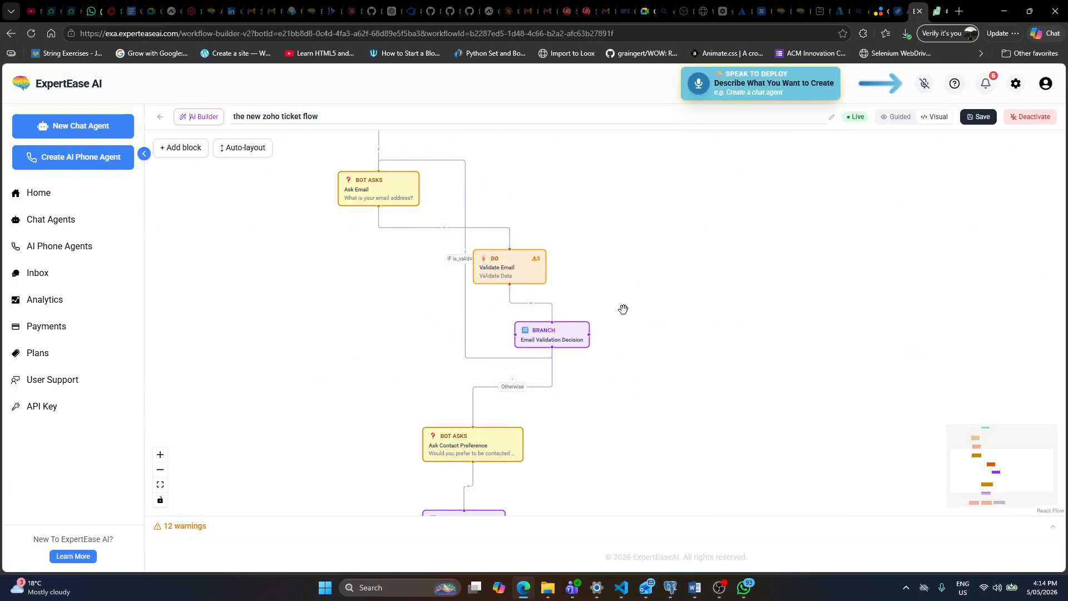
left_click_drag(600, 243, 645, 285)
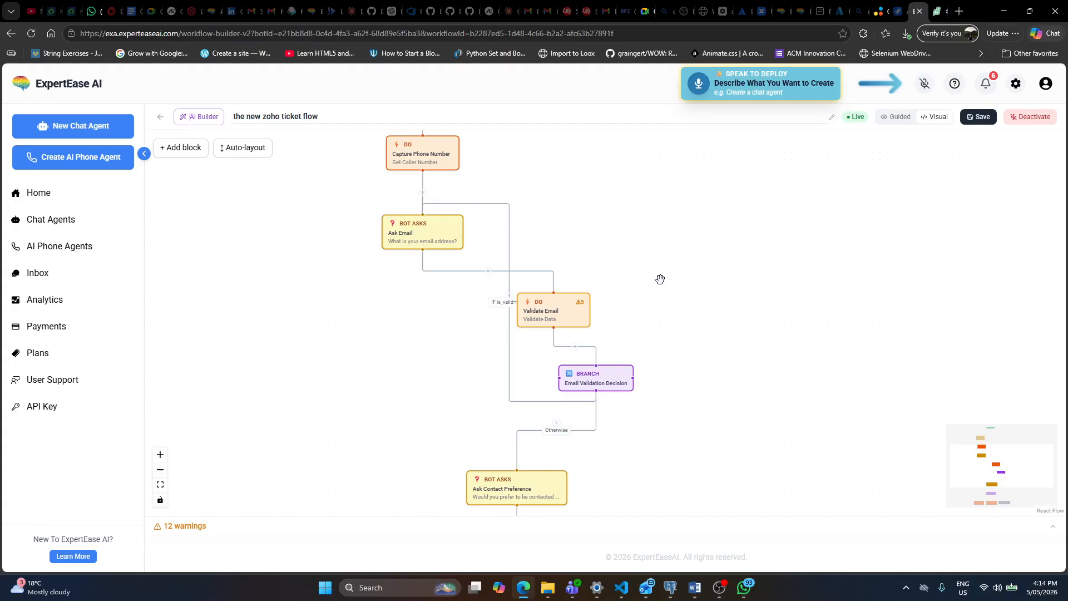
left_click(161, 118)
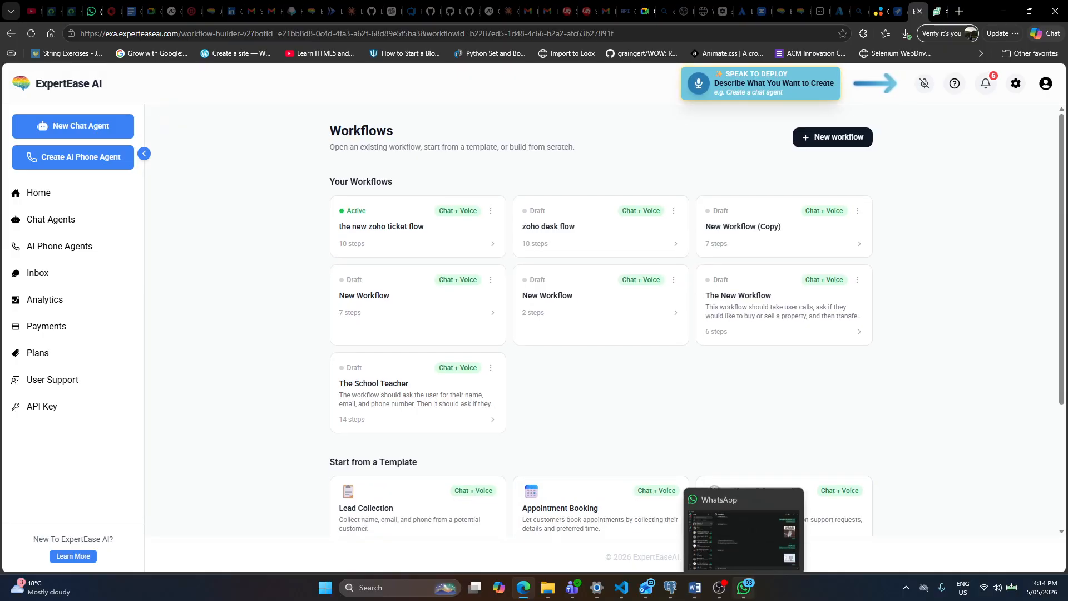